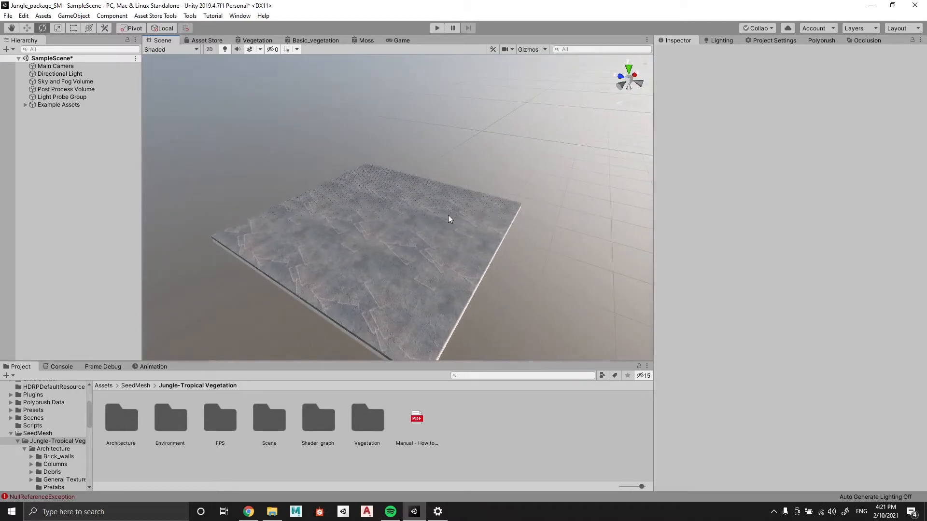
# Open the Architecture Prefabs folder of the Jungle-Tropical Vegetation assets and browse to its wall prefabs
pyautogui.moveTo(433, 171); pyautogui.dragTo(441, 170, button='right')
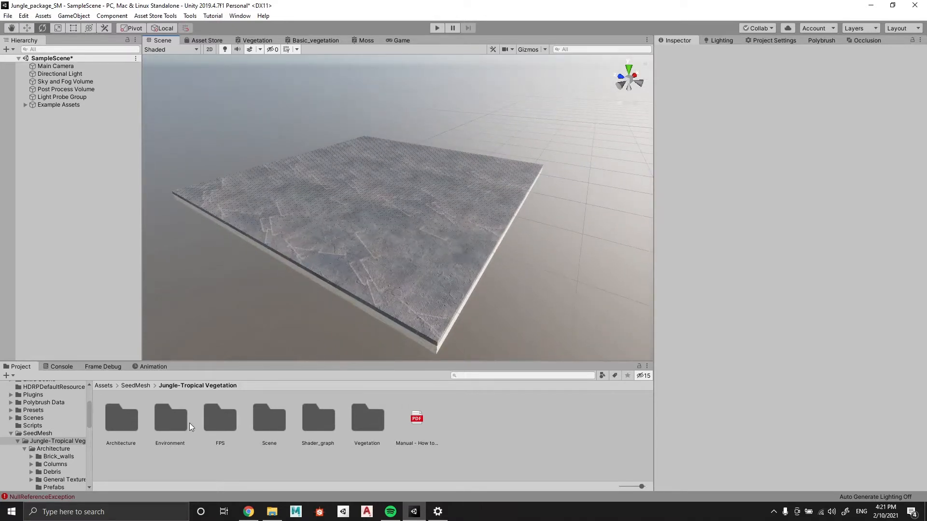
pyautogui.click(125, 428)
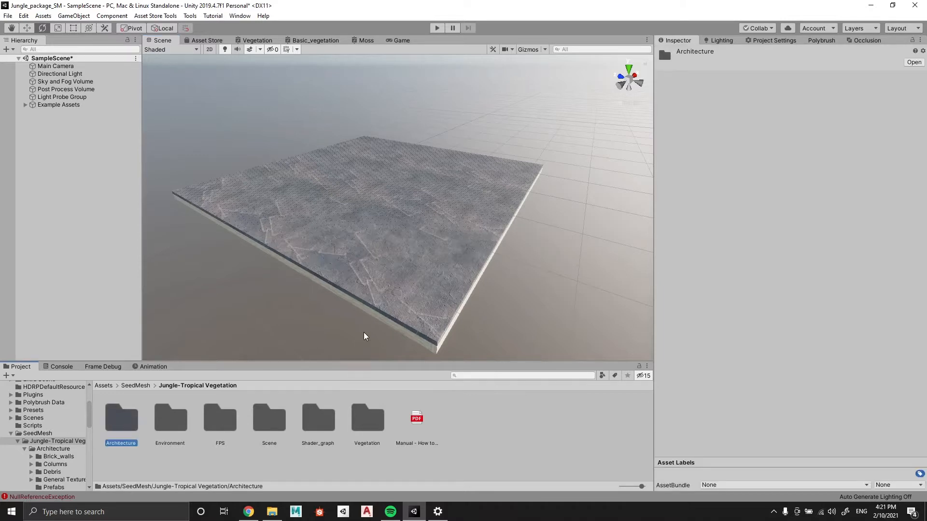
pyautogui.press('Return')
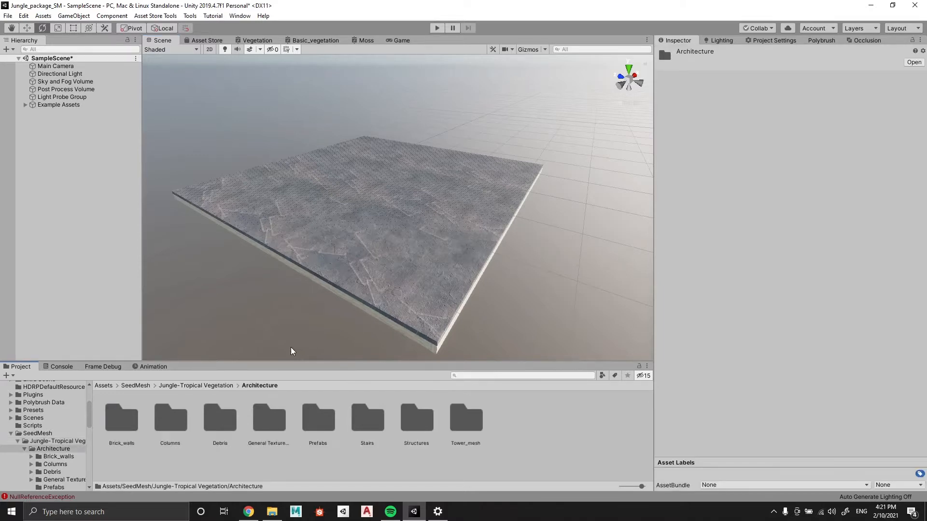
pyautogui.scroll(-2, 341, 330)
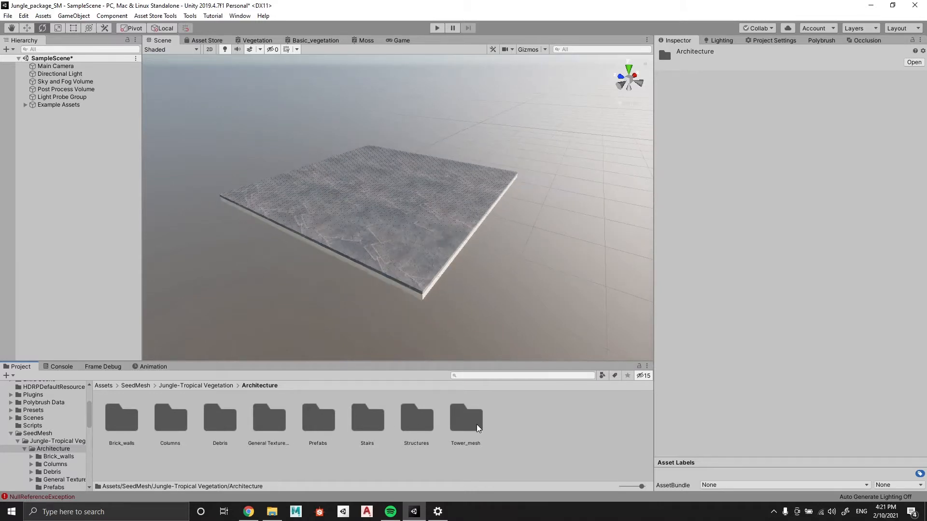
pyautogui.doubleClick(320, 427)
pyautogui.scroll(-3, 374, 420)
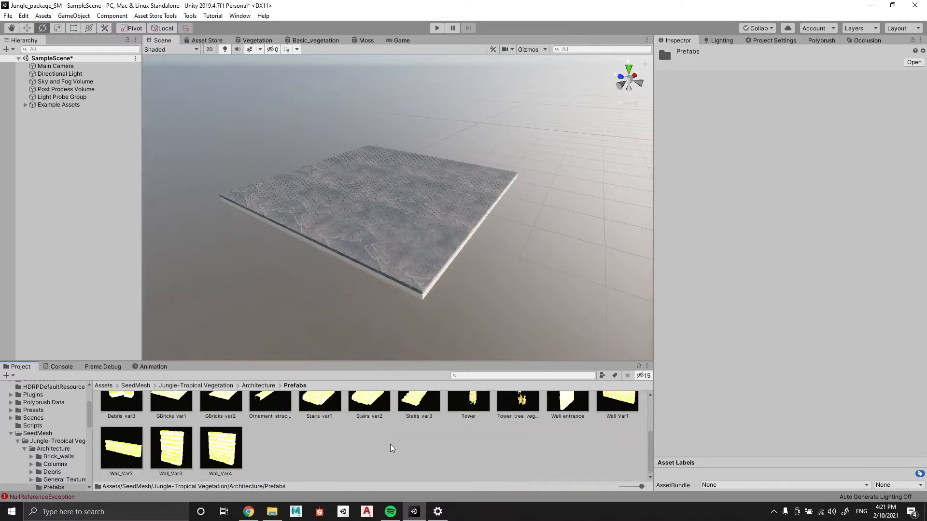
pyautogui.scroll(3, 389, 446)
pyautogui.moveTo(322, 253); pyautogui.dragTo(403, 252, button='right')
pyautogui.press('w')
pyautogui.press('s')
pyautogui.scroll(-3, 307, 427)
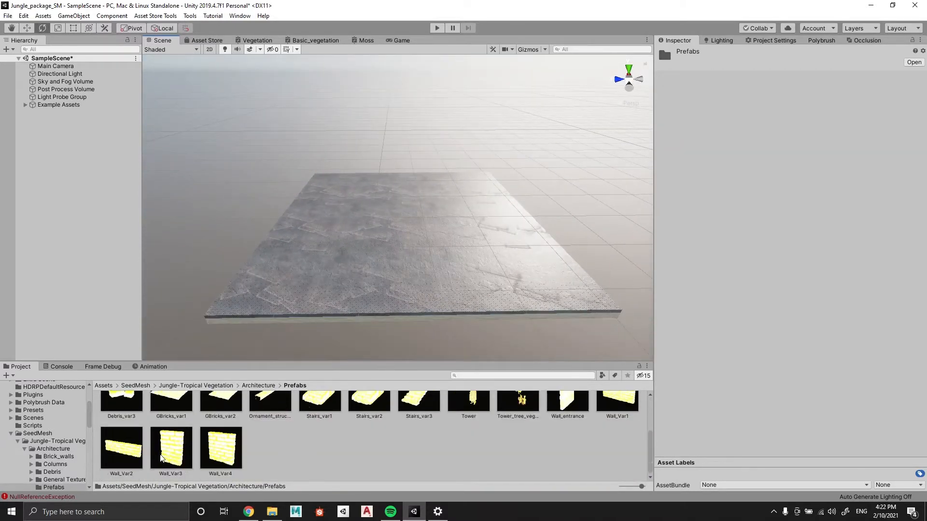
# Place the Wall_Var1 prefab upright on the stone floor slab in the scene
pyautogui.moveTo(162, 457); pyautogui.dragTo(333, 463)
pyautogui.moveTo(219, 461); pyautogui.dragTo(341, 463)
pyautogui.scroll(1, 435, 464)
pyautogui.moveTo(617, 422); pyautogui.dragTo(409, 259)
pyautogui.moveTo(410, 259); pyautogui.dragTo(428, 291, button='right')
# Place two Wall_Var3 prefabs above the low wall, one at each end, leaving a window gap between them
pyautogui.press('w')
pyautogui.press('s')
pyautogui.moveTo(170, 476); pyautogui.dragTo(366, 189)
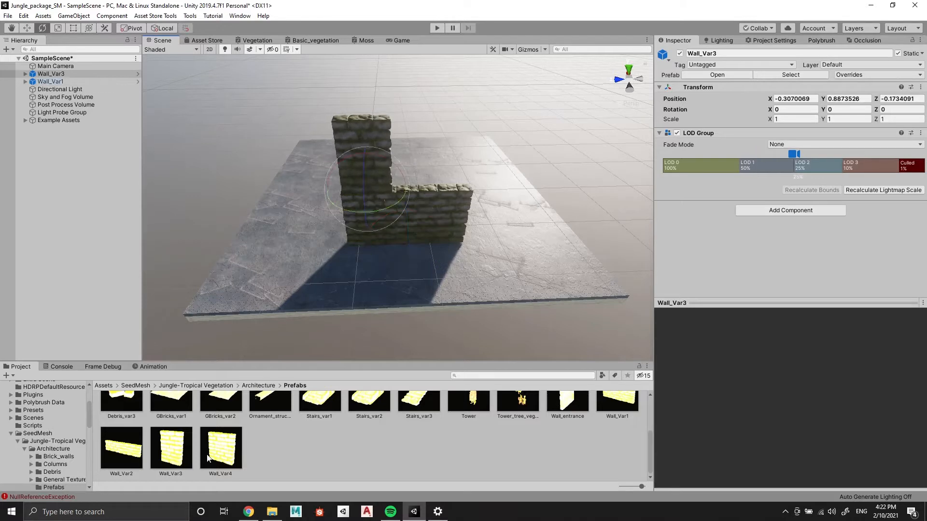
pyautogui.moveTo(174, 462); pyautogui.dragTo(446, 188)
pyautogui.moveTo(446, 188); pyautogui.dragTo(500, 236, button='right')
# Try to select one of the Wall_Var3 pieces in the scene for moving
pyautogui.click(338, 170)
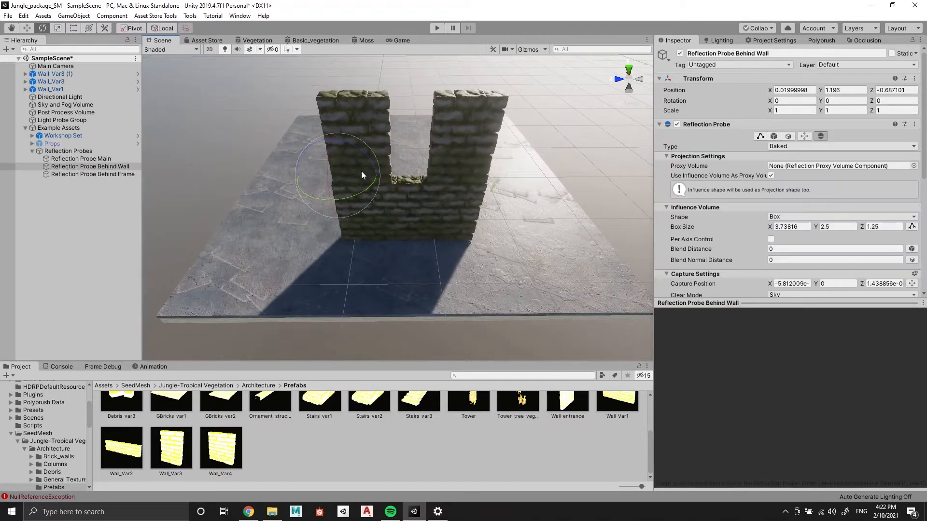
pyautogui.press('w')
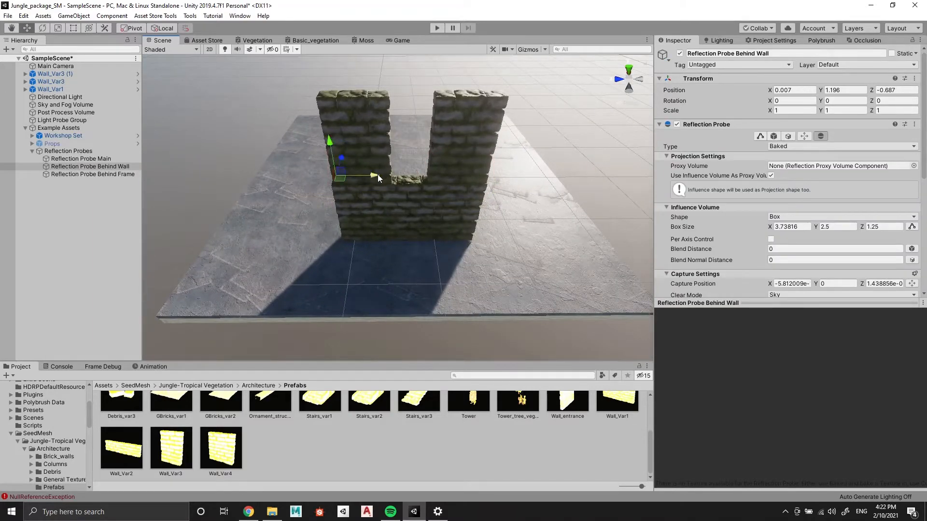
pyautogui.click(366, 101)
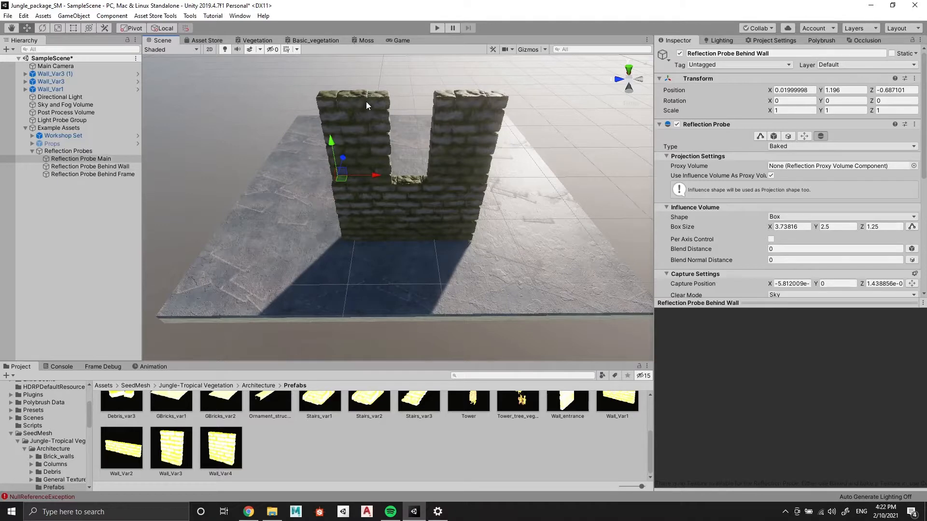
pyautogui.moveTo(333, 126); pyautogui.dragTo(314, 95, button='right')
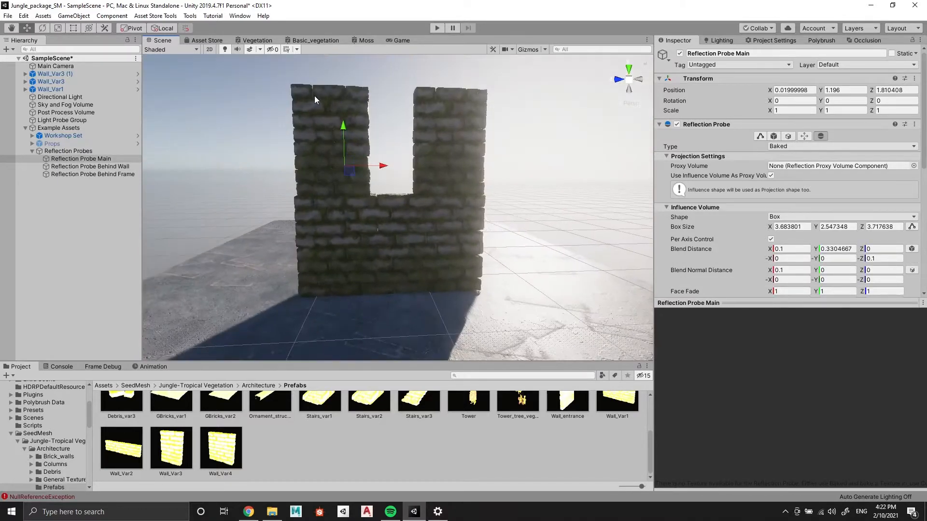
pyautogui.click(306, 191)
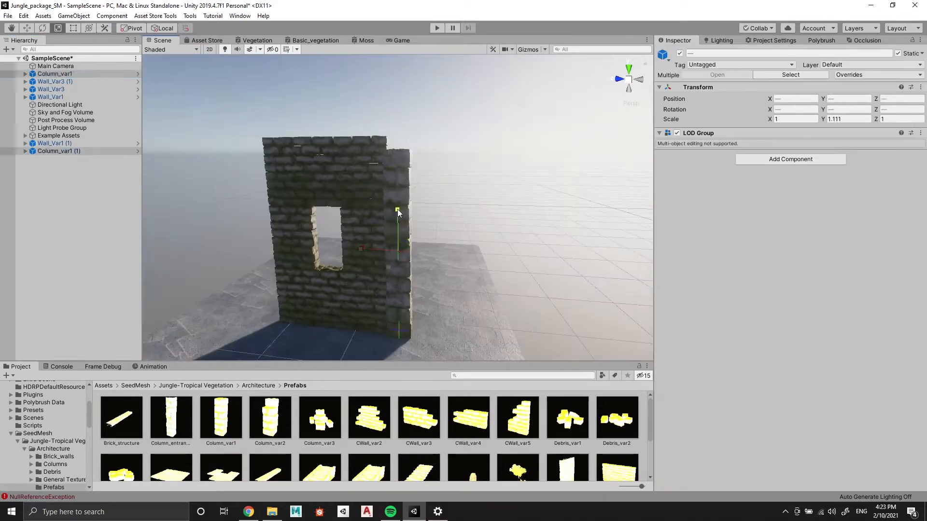
pyautogui.click(25, 152)
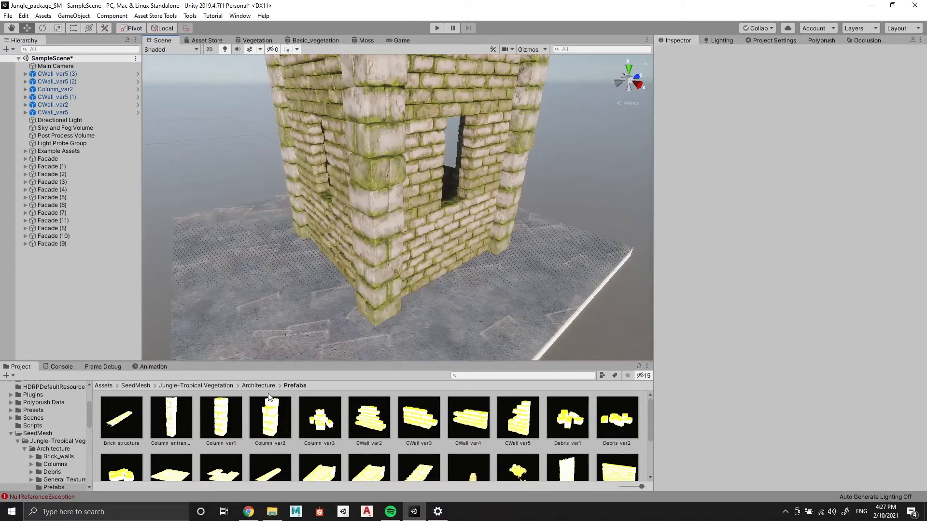
# Go up to the root Assets folder and open the Prefab Palette folder inside Polybrush Data
pyautogui.click(257, 385)
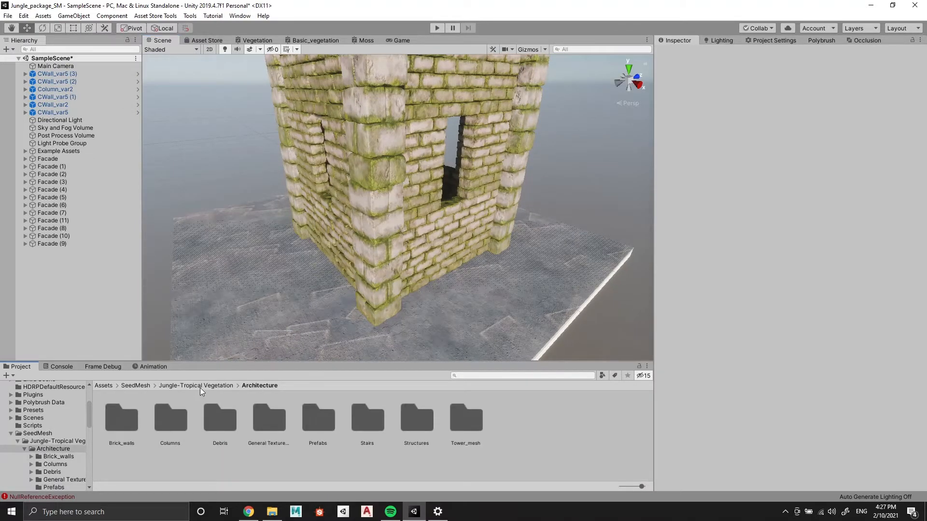
pyautogui.click(200, 387)
pyautogui.click(137, 386)
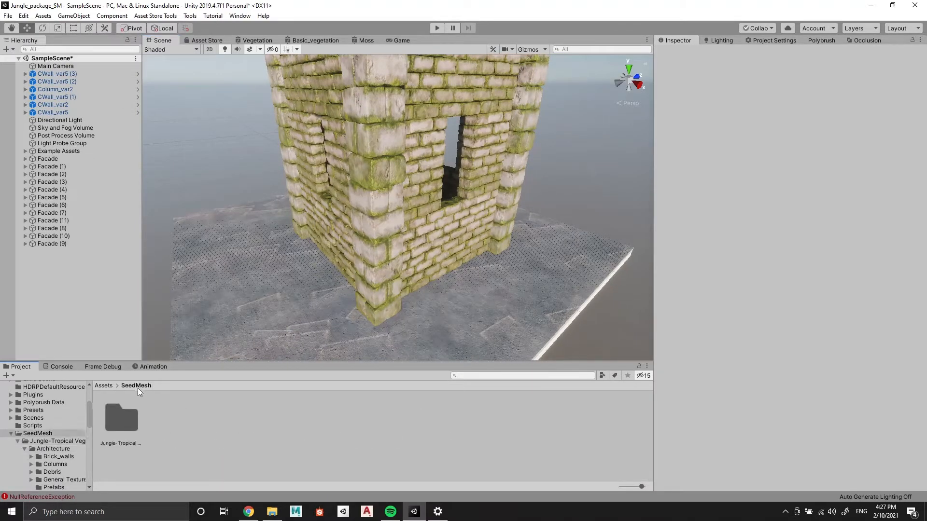
pyautogui.click(104, 386)
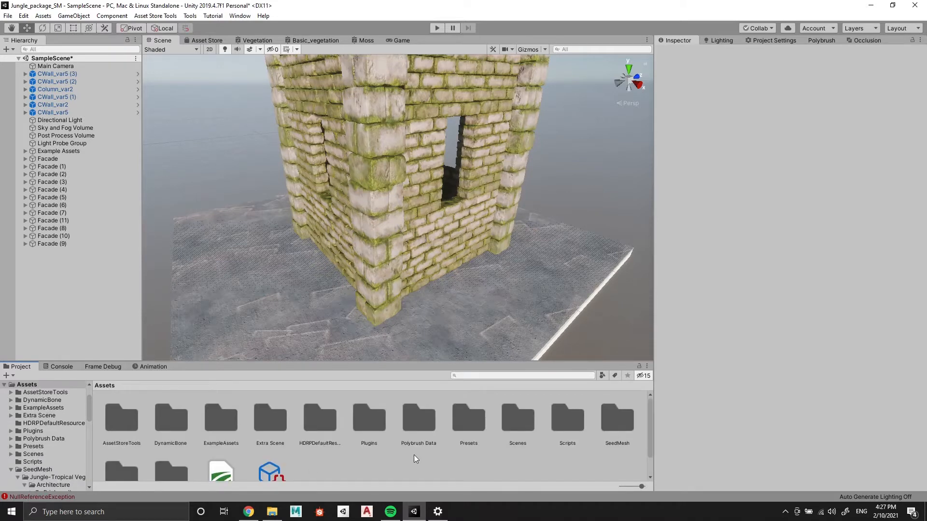
pyautogui.click(548, 480)
pyautogui.doubleClick(417, 418)
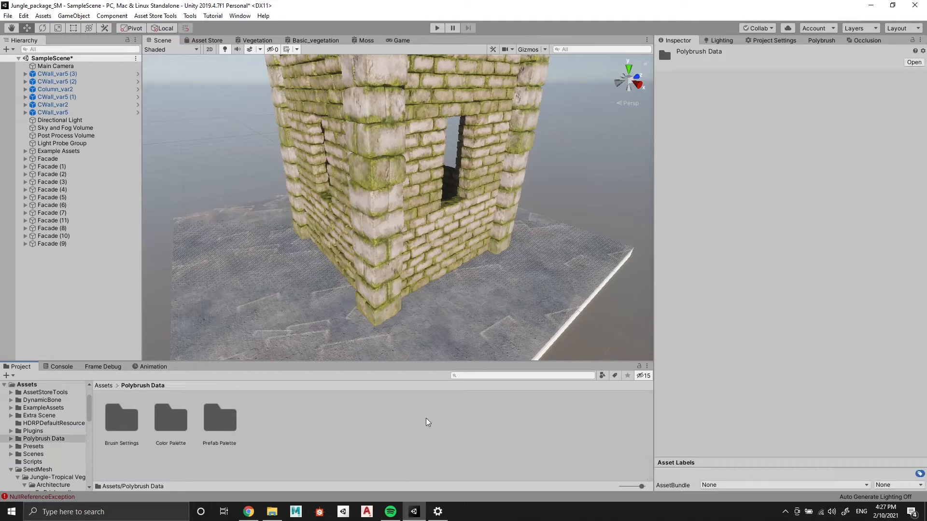
pyautogui.click(229, 429)
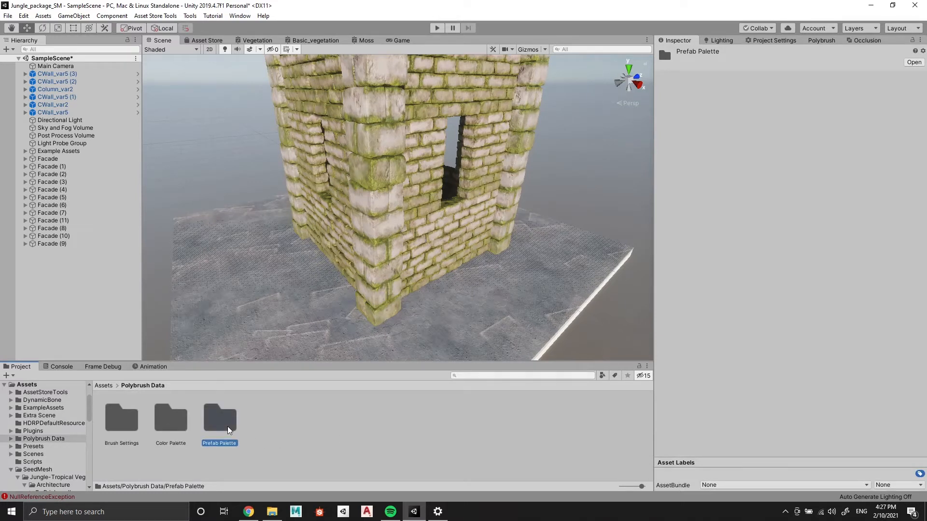
pyautogui.doubleClick(229, 429)
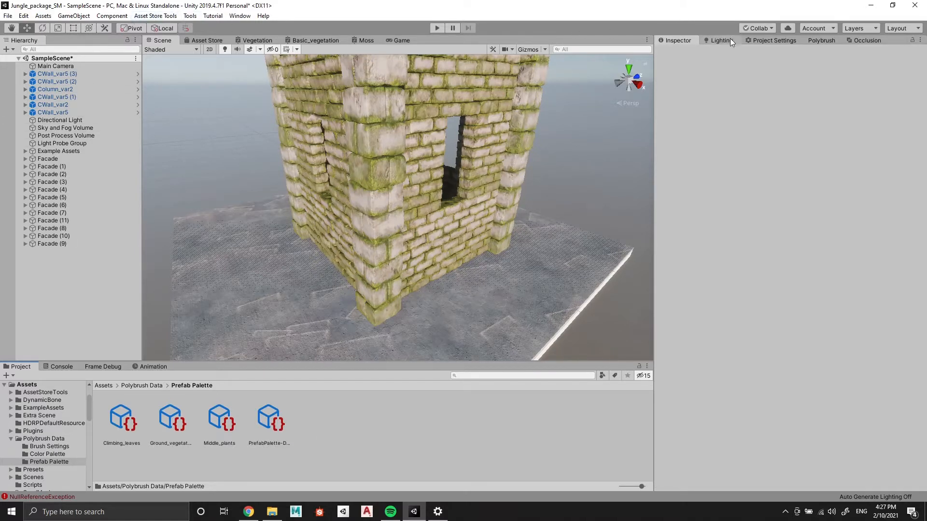
# Show Polybrush in prefab scatter mode and remove the loaded prefab from the brush loadout
pyautogui.click(824, 41)
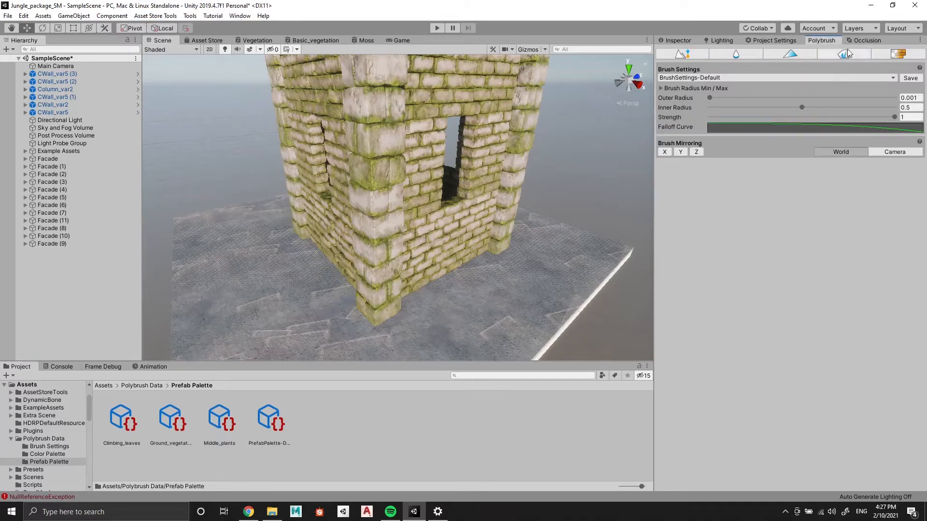
pyautogui.click(191, 17)
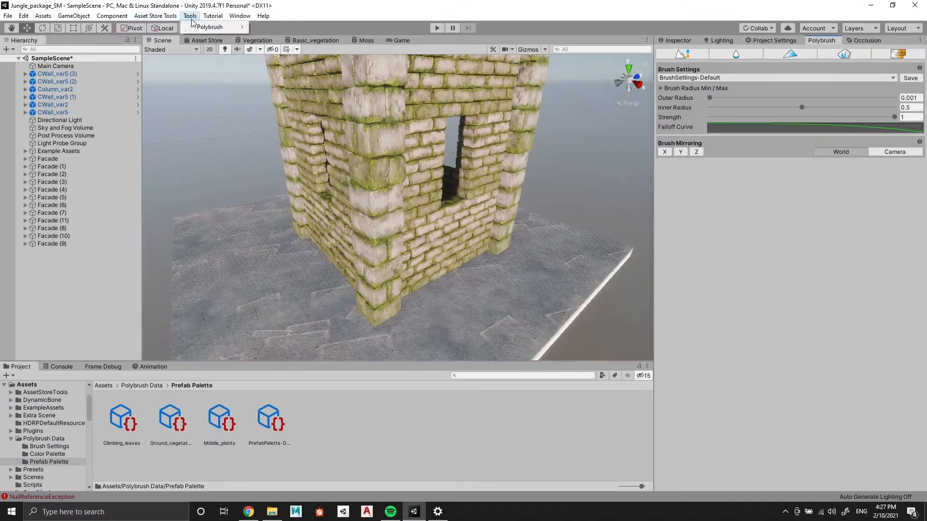
pyautogui.moveTo(213, 27)
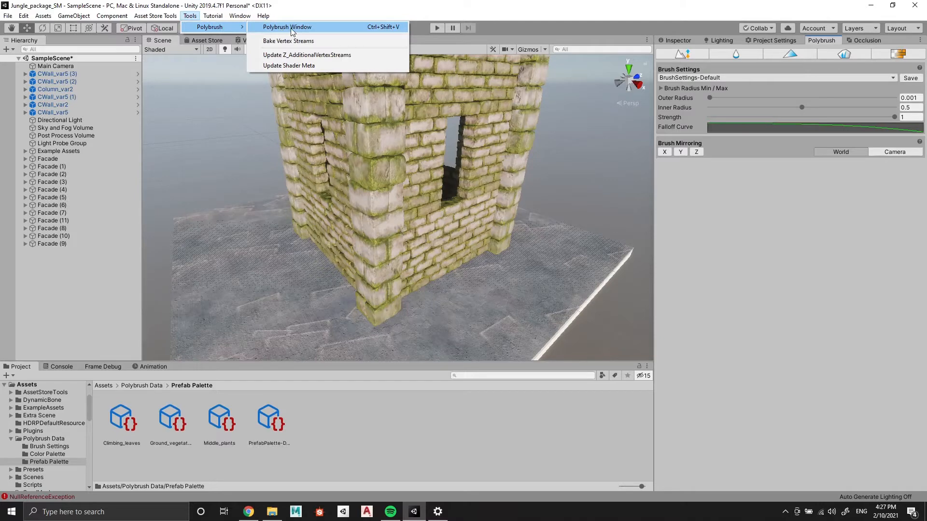
pyautogui.click(815, 208)
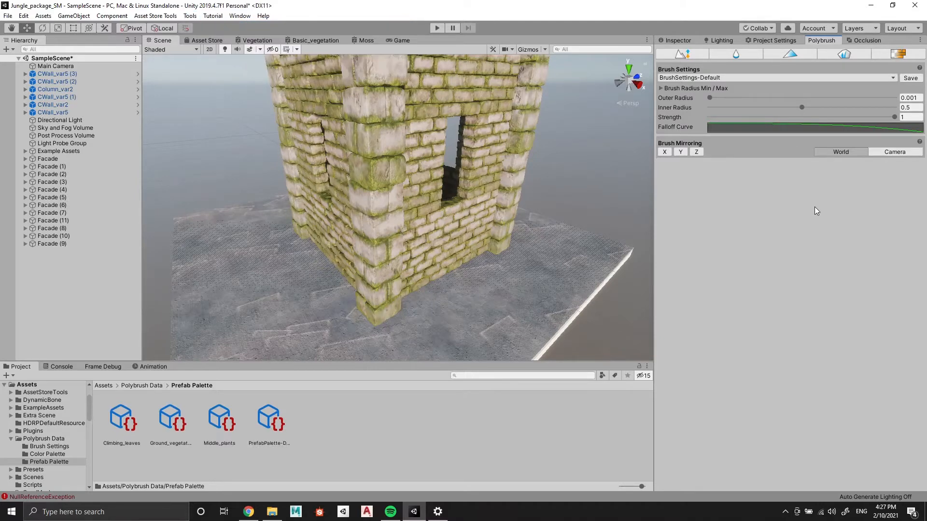
pyautogui.click(843, 54)
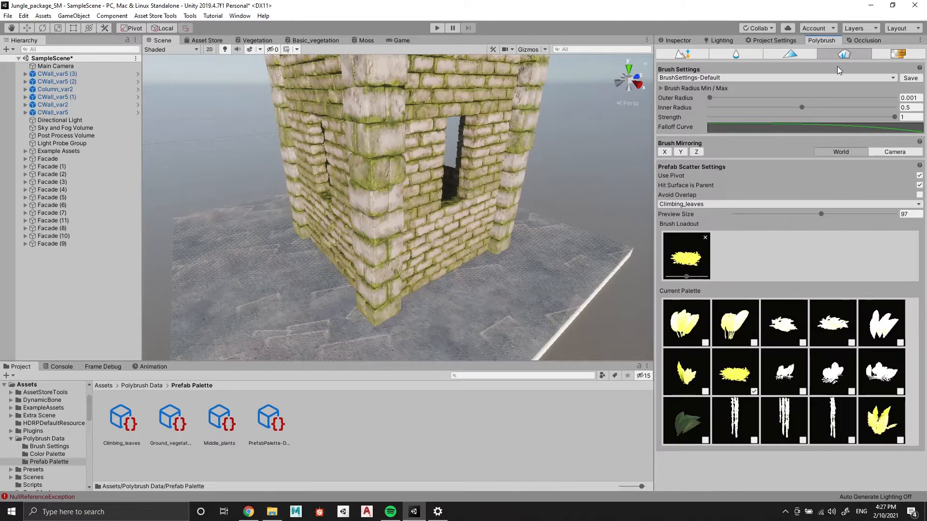
pyautogui.click(705, 238)
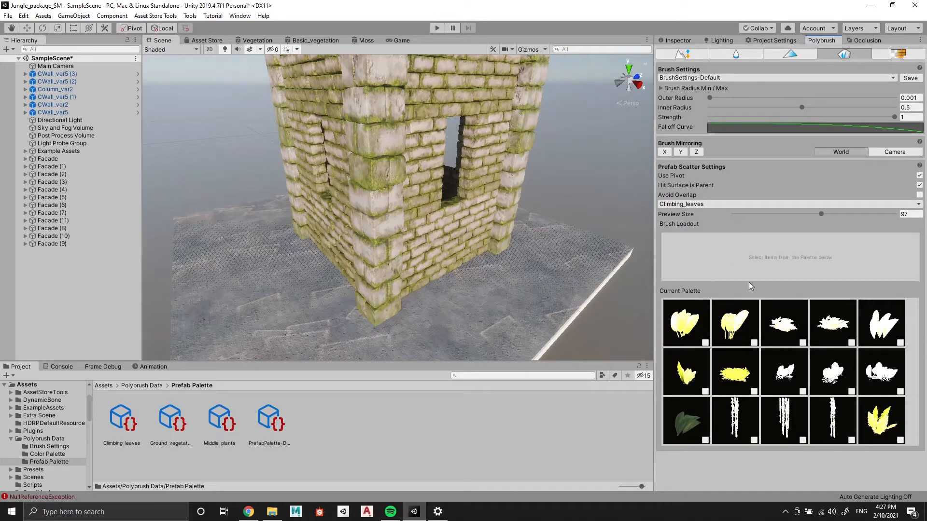
# Add a new prefab palette in Polybrush and rename its asset as Sample
pyautogui.click(704, 204)
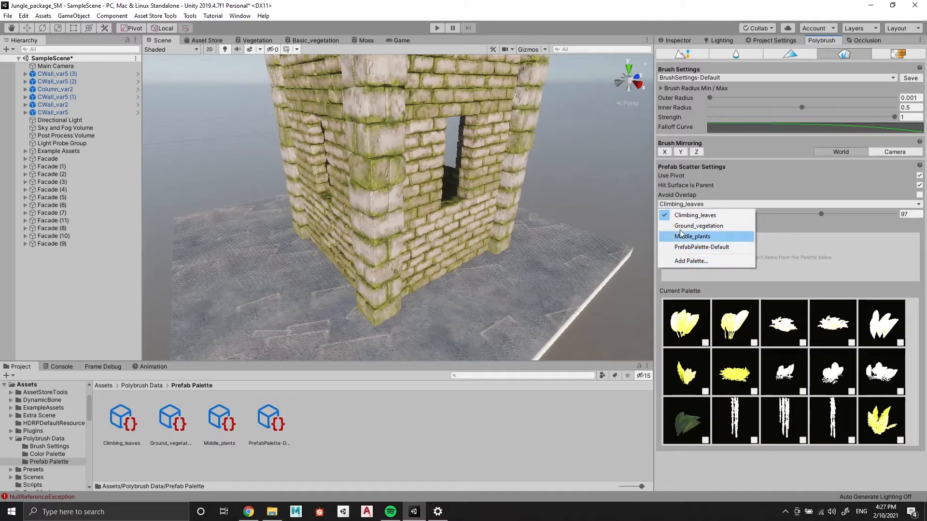
pyautogui.click(694, 261)
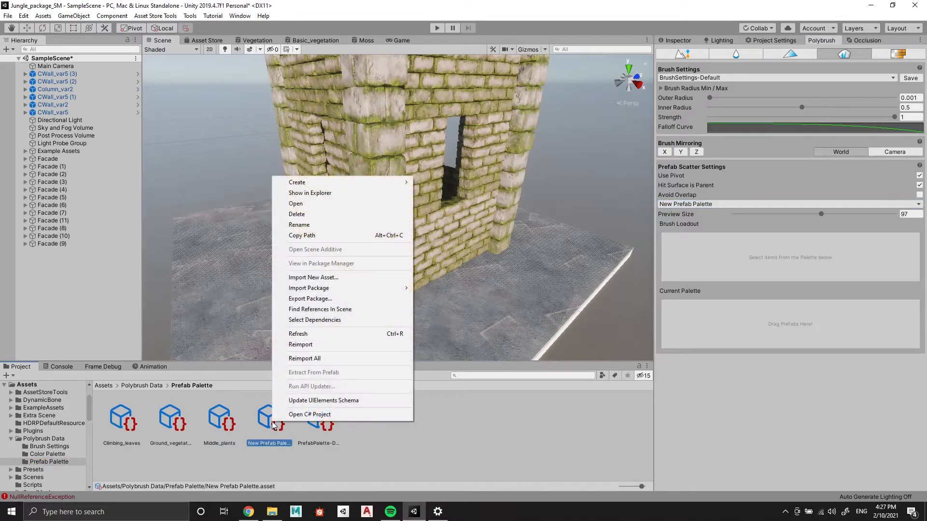
pyautogui.rightClick(272, 423)
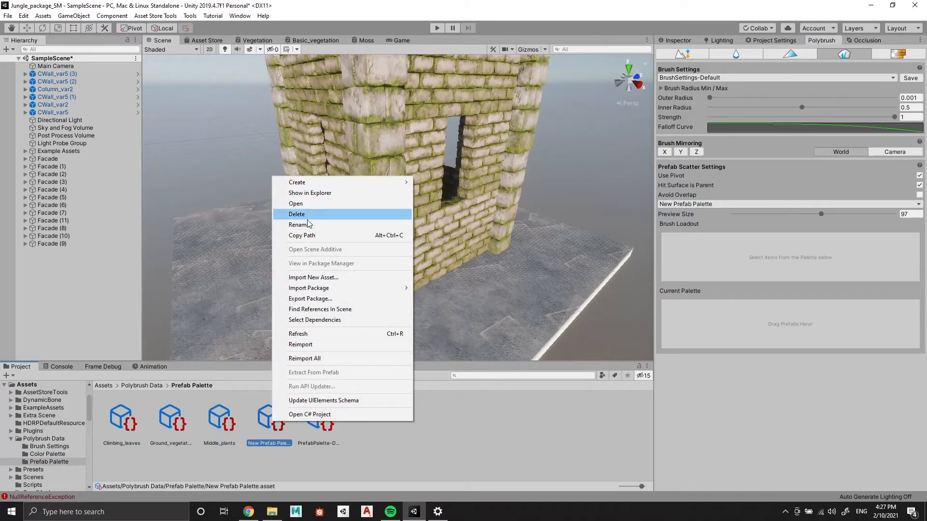
pyautogui.click(299, 225)
pyautogui.write('Sample')
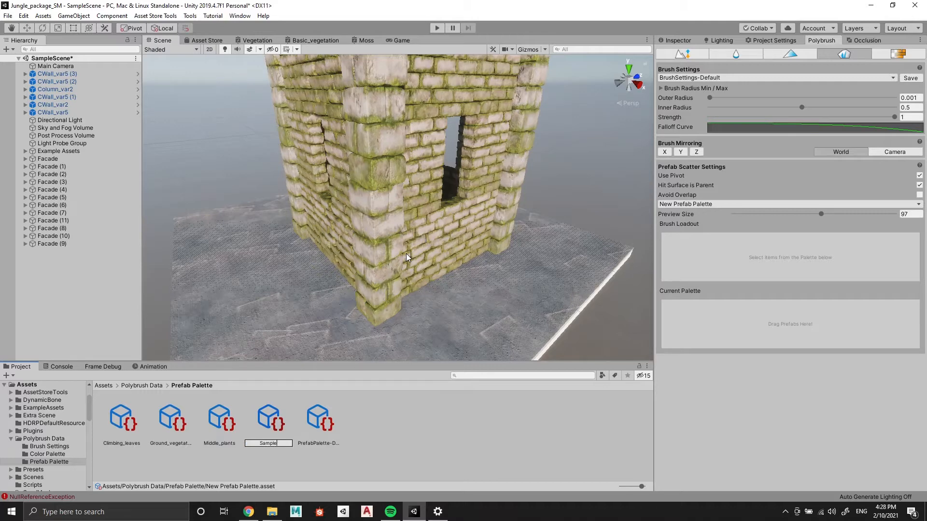
pyautogui.press('Return')
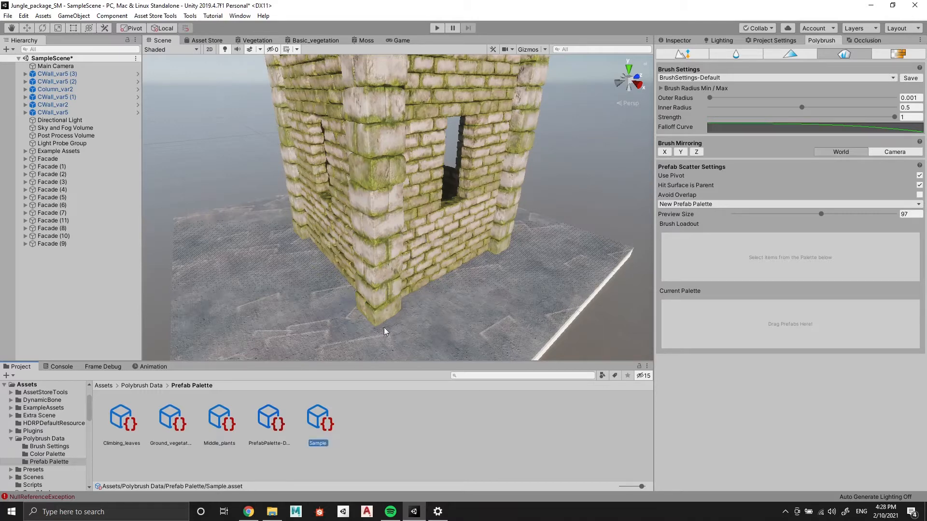
pyautogui.click(389, 454)
# Set Sample as the active palette in the prefab scatter settings
pyautogui.click(313, 422)
pyautogui.click(738, 203)
pyautogui.click(712, 215)
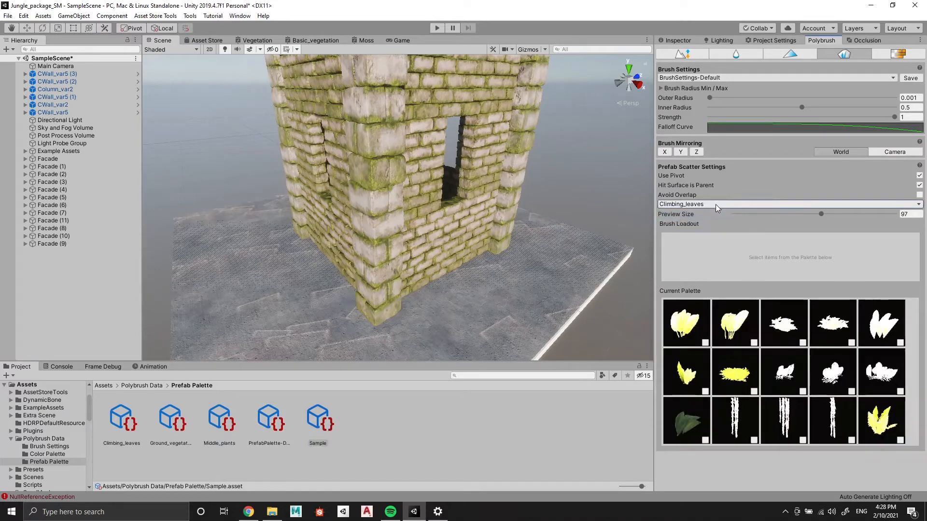
pyautogui.click(716, 204)
pyautogui.click(714, 257)
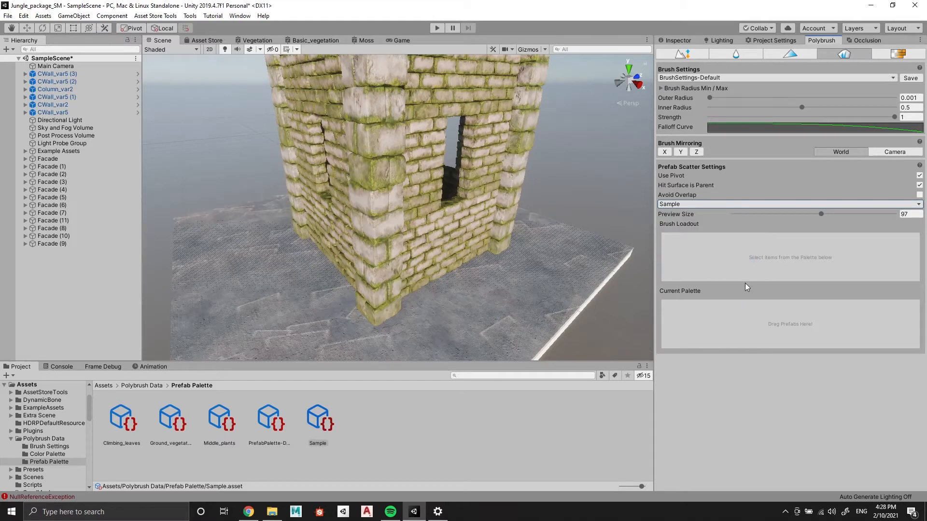
# Go back to the root Assets folder and open SeedMesh > Jungle-Tropical Vegetation
pyautogui.click(143, 387)
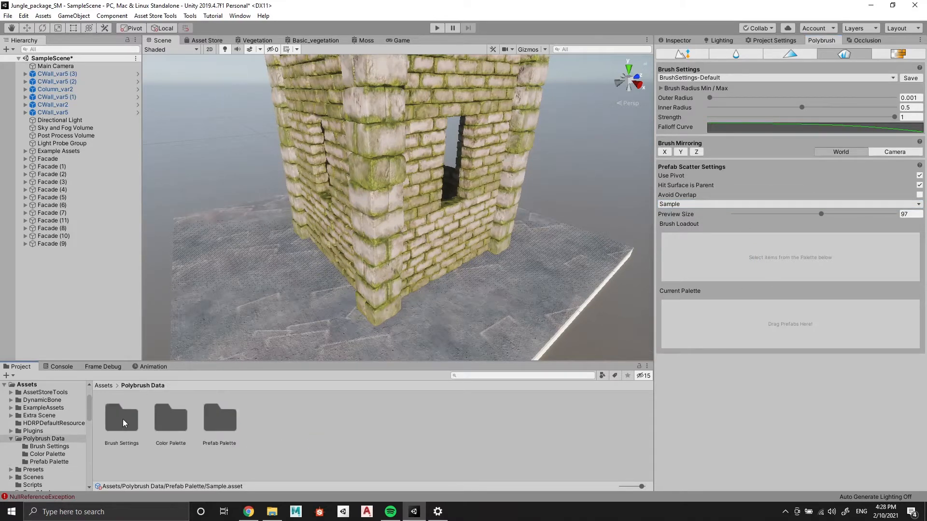
pyautogui.click(107, 384)
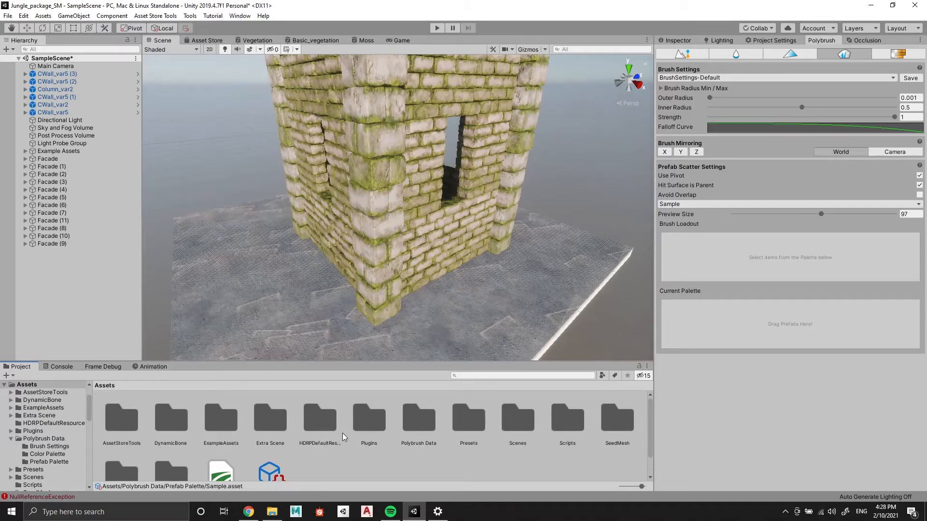
pyautogui.scroll(-1, 232, 434)
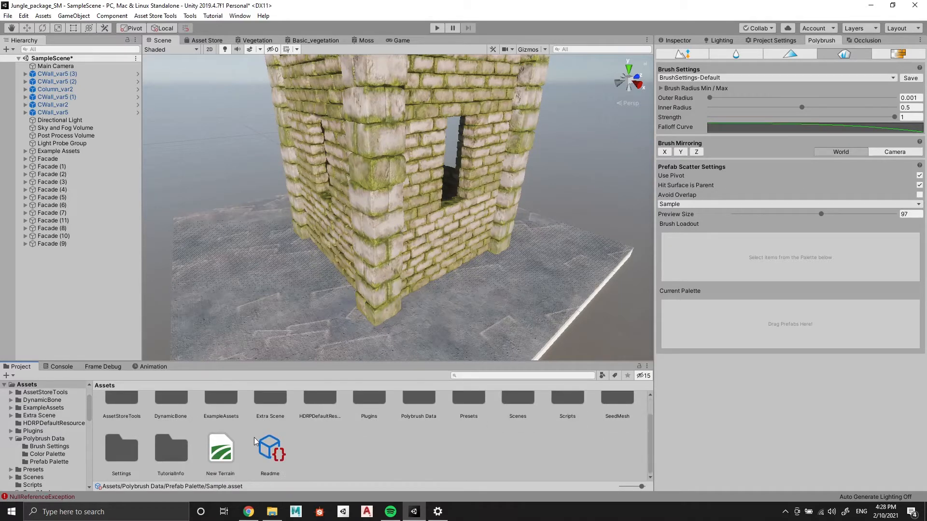
pyautogui.scroll(1, 145, 454)
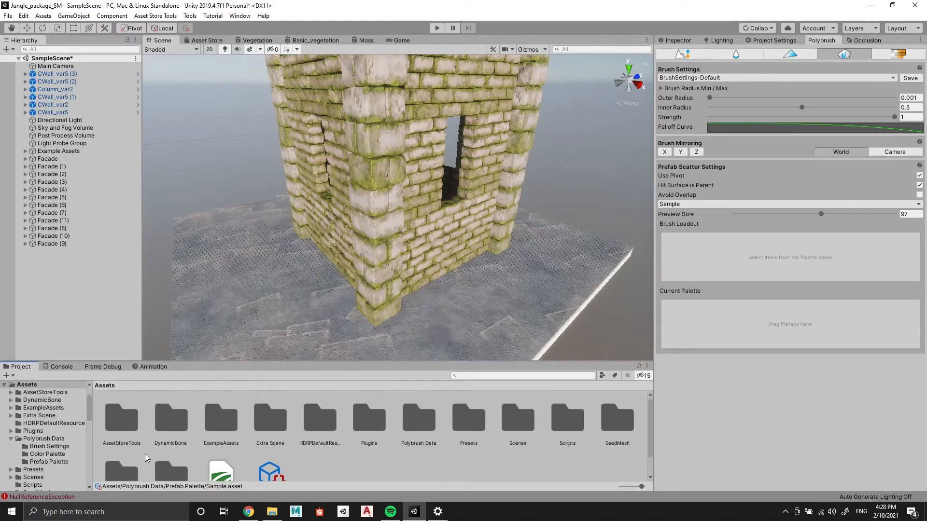
pyautogui.doubleClick(616, 423)
pyautogui.click(133, 418)
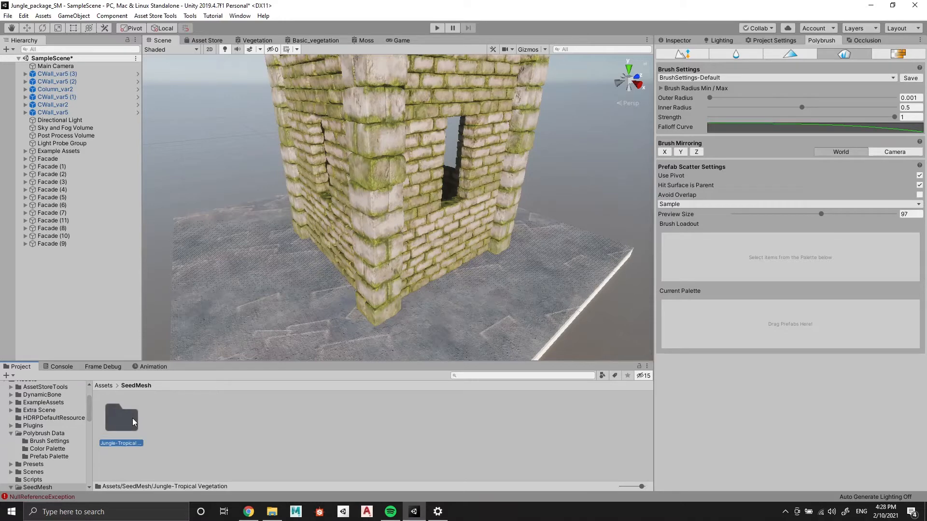
pyautogui.doubleClick(132, 418)
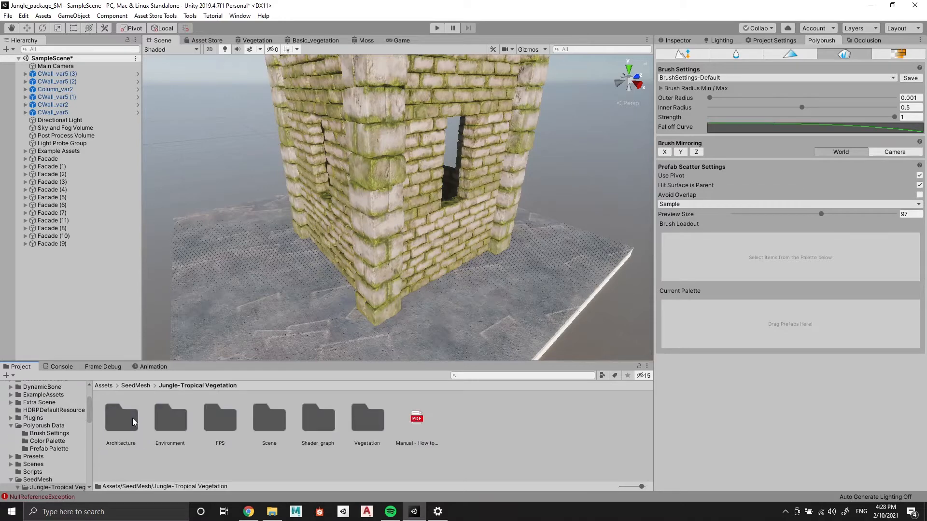
# Open the Ivys prefab folder inside Vegetation > Tropical_plants > Prefabs
pyautogui.click(360, 416)
pyautogui.doubleClick(360, 416)
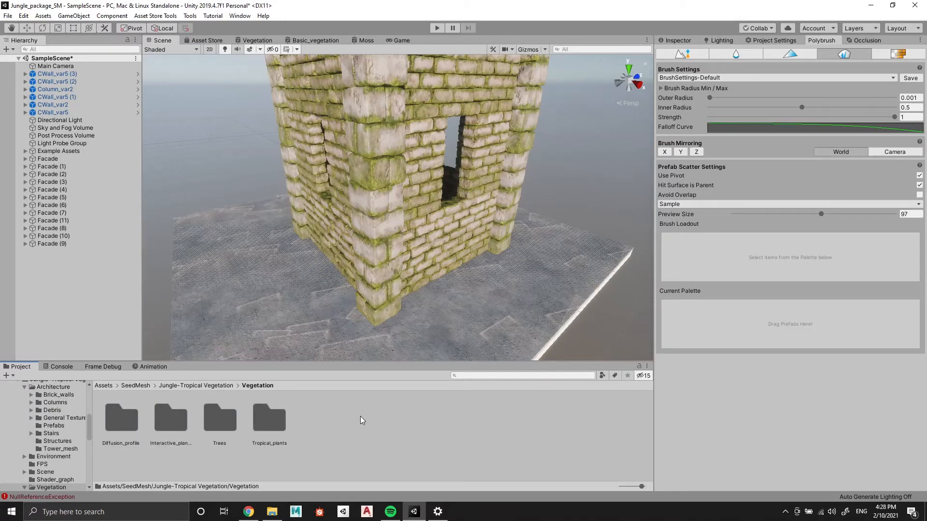
pyautogui.click(271, 428)
pyautogui.doubleClick(263, 429)
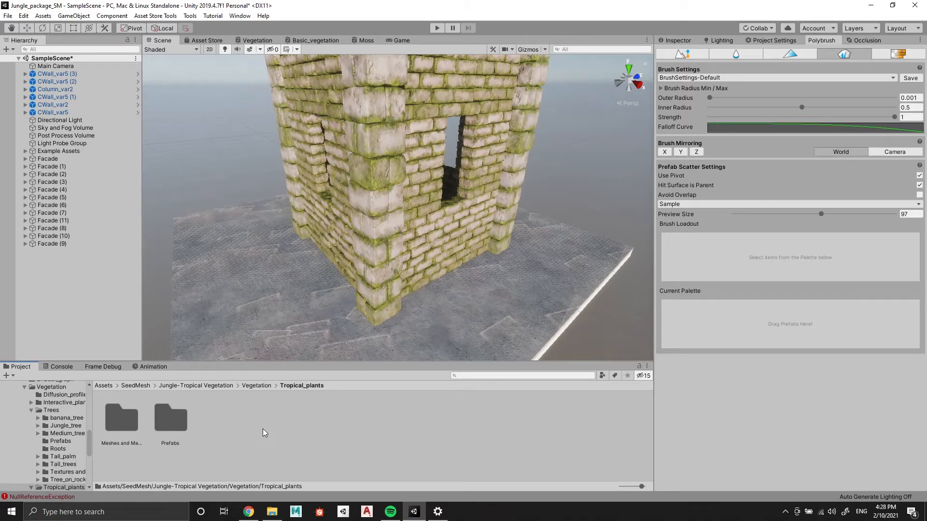
pyautogui.doubleClick(166, 423)
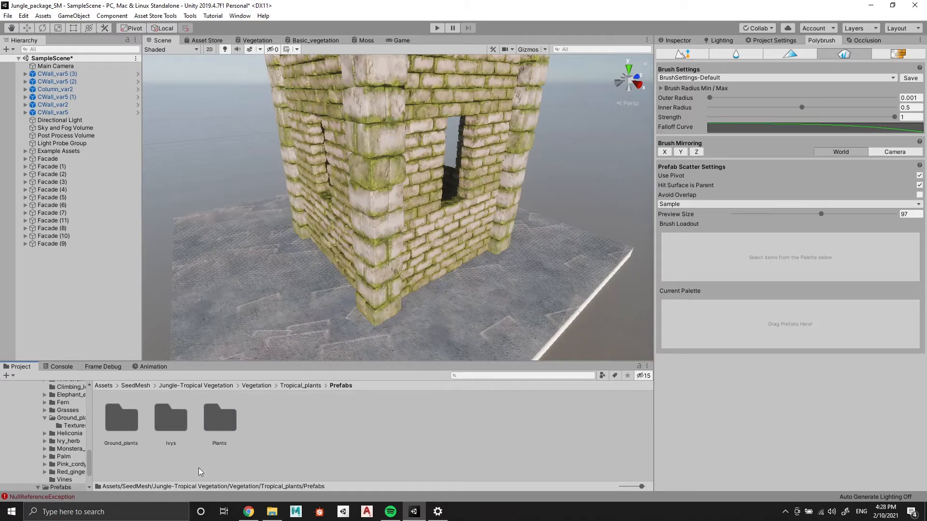
pyautogui.doubleClick(173, 424)
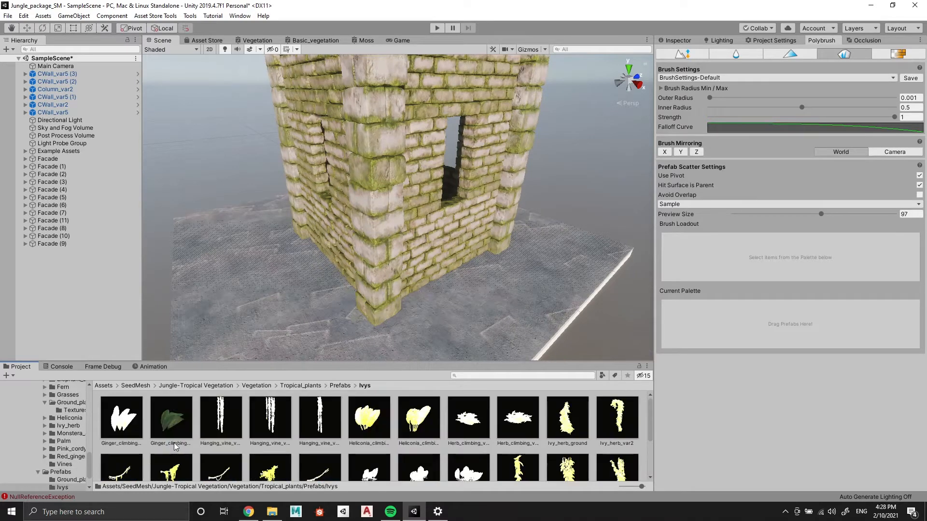
# Inspect the Herb_climbing_var1 prefab on its own and return to the scene
pyautogui.scroll(2, 272, 475)
pyautogui.scroll(-1, 279, 477)
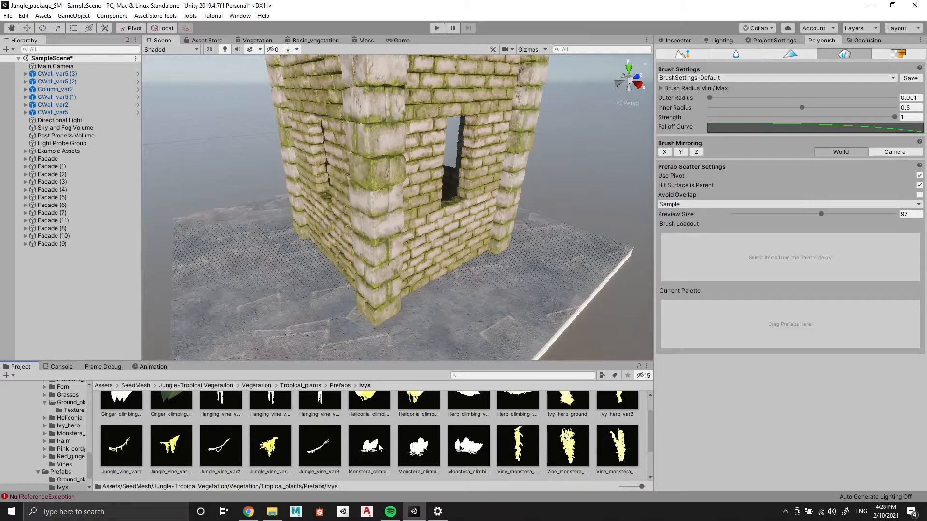
pyautogui.scroll(1, 379, 447)
pyautogui.doubleClick(467, 418)
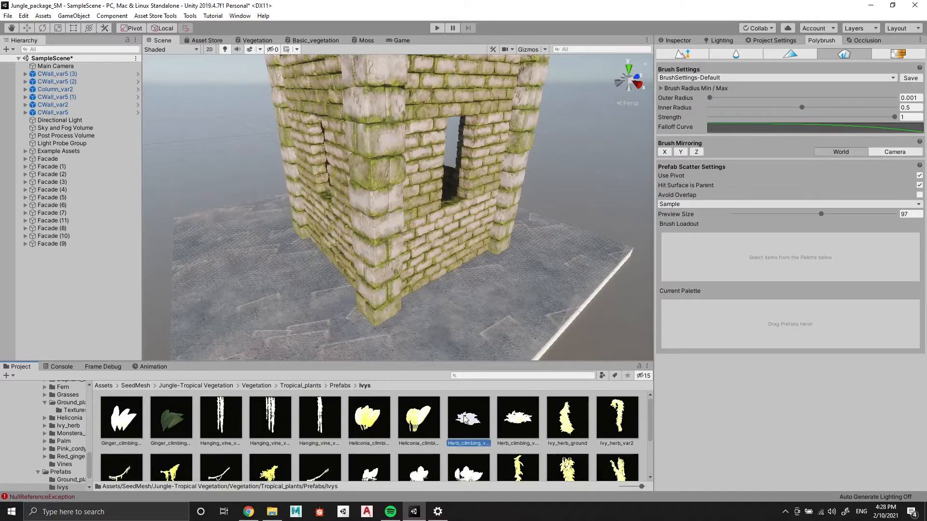
pyautogui.click(517, 414)
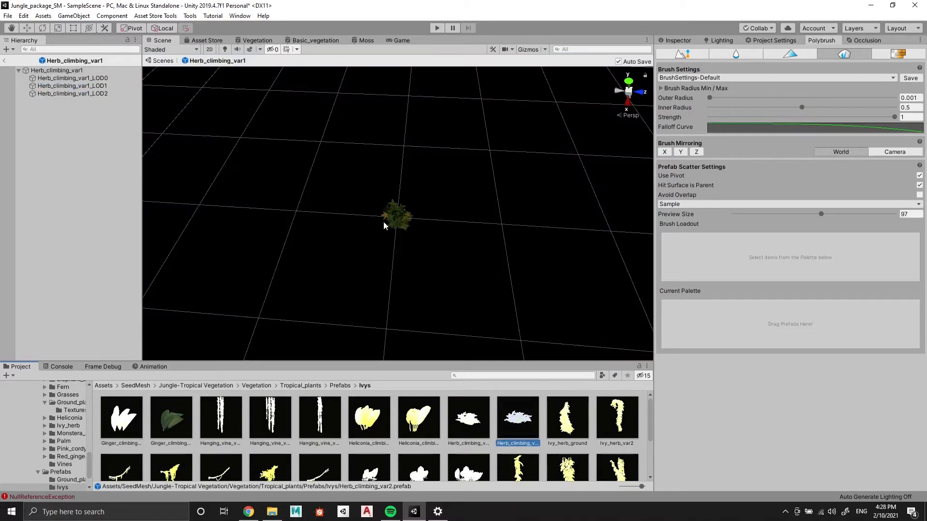
pyautogui.click(4, 60)
# Add the Herb_climbing_var1 and Herb_climbing_var2 prefabs to the Sample palette
pyautogui.click(473, 431)
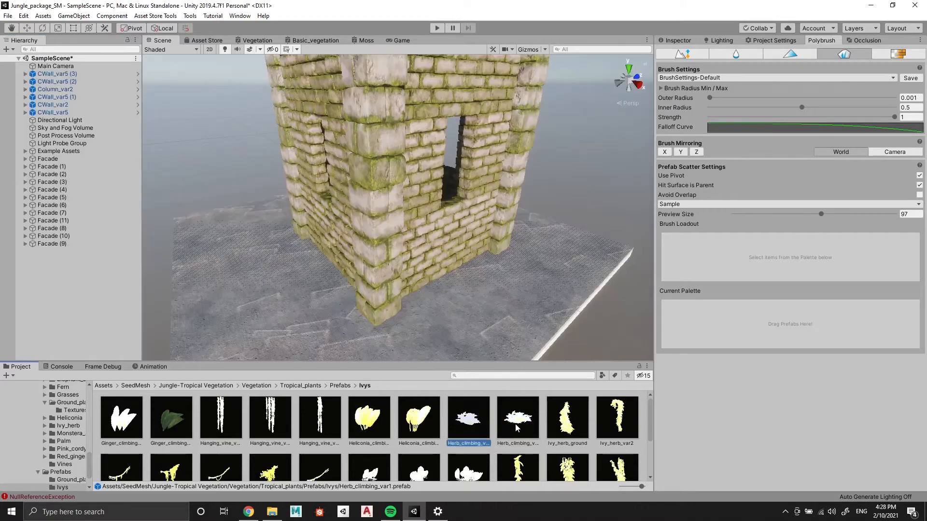
pyautogui.keyDown('shift'); pyautogui.click(516, 427); pyautogui.keyUp('shift')
pyautogui.moveTo(545, 416); pyautogui.dragTo(797, 333)
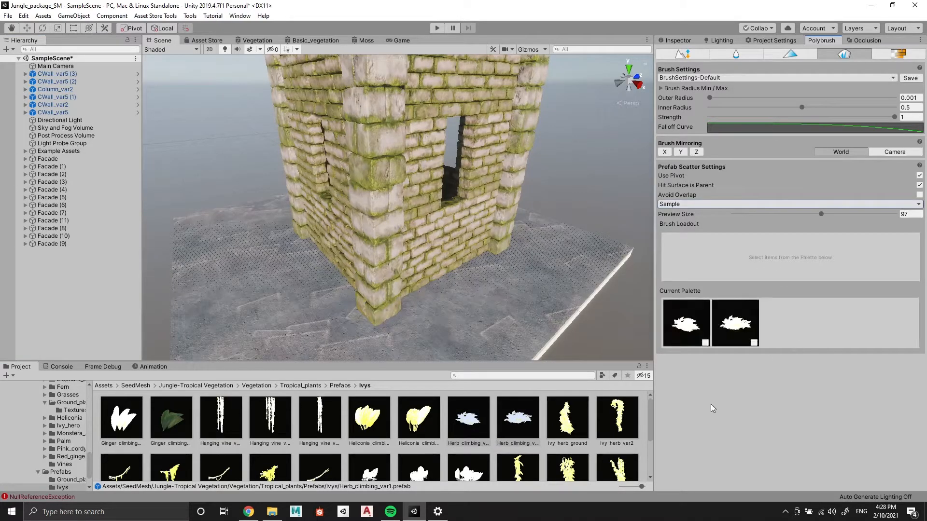
# Add the three Monstera_climbing prefabs to the Sample palette
pyautogui.scroll(-2, 534, 451)
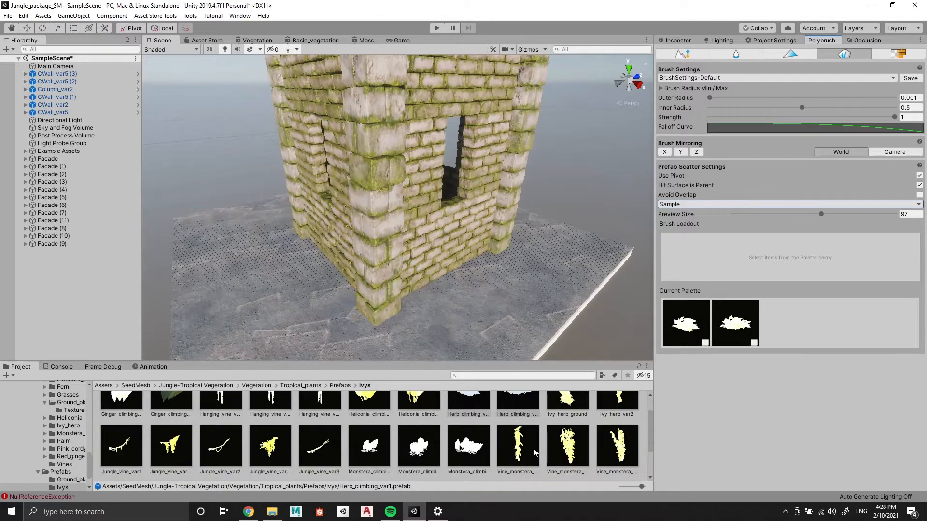
pyautogui.click(377, 423)
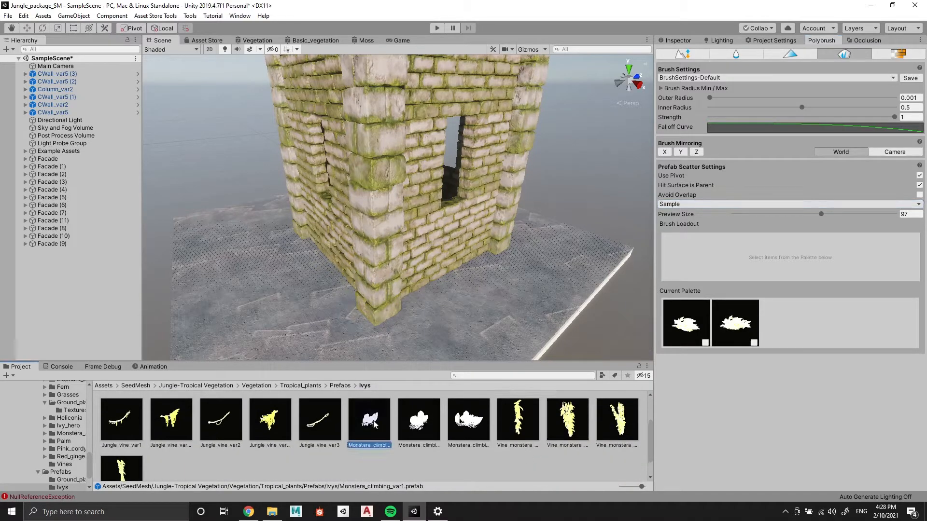
pyautogui.keyDown('ctrl'); pyautogui.click(463, 418); pyautogui.keyUp('ctrl')
pyautogui.keyDown('ctrl'); pyautogui.click(420, 423); pyautogui.keyUp('ctrl')
pyautogui.moveTo(444, 416); pyautogui.dragTo(796, 325)
# Add the two Heliconia_climbing prefabs to the Sample palette
pyautogui.scroll(1, 164, 458)
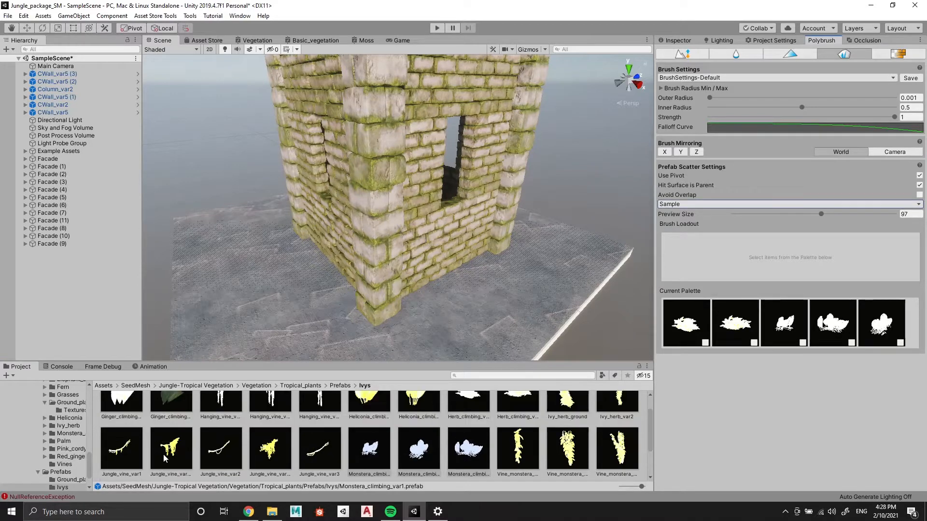
pyautogui.scroll(1, 164, 458)
pyautogui.click(367, 418)
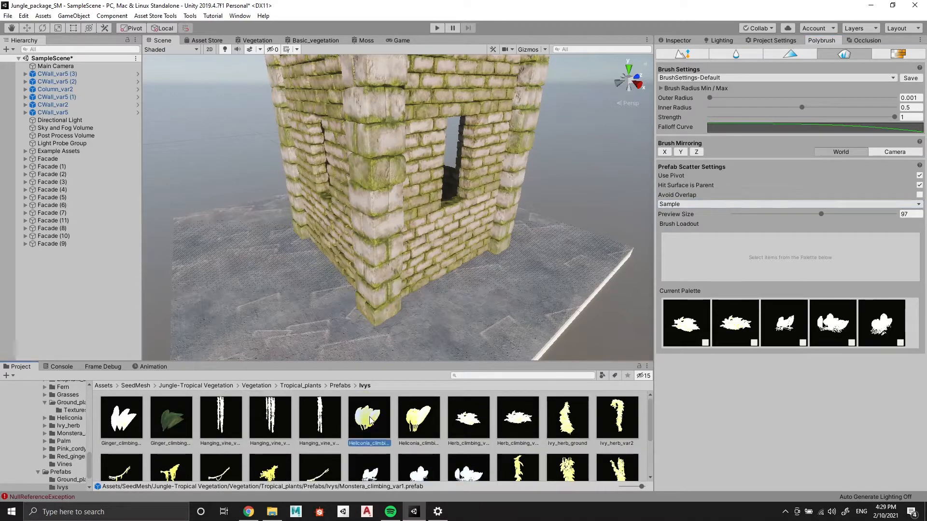
pyautogui.keyDown('ctrl'); pyautogui.click(420, 420); pyautogui.keyUp('ctrl')
pyautogui.moveTo(420, 420); pyautogui.dragTo(908, 324)
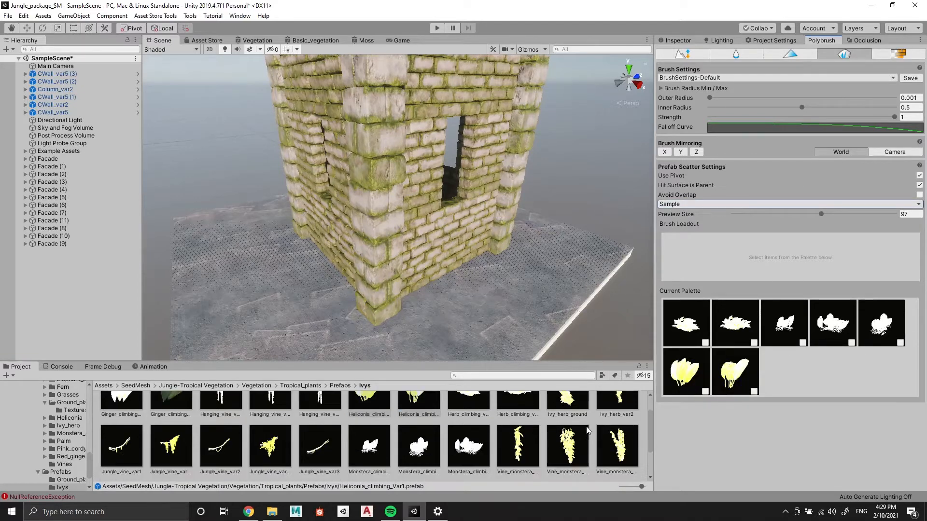
# Add the two Ginger_climbing prefabs to the Sample palette
pyautogui.scroll(-2, 268, 449)
pyautogui.scroll(2, 265, 454)
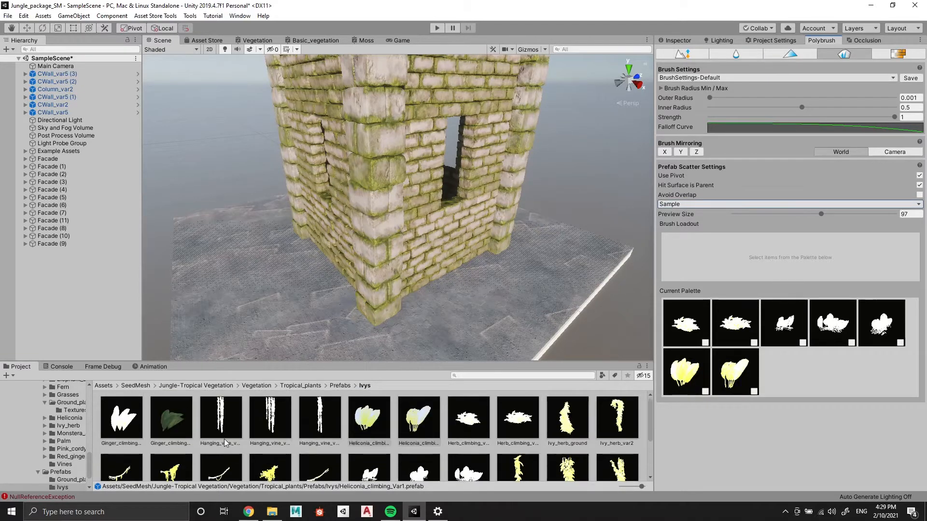
pyautogui.click(114, 420)
pyautogui.keyDown('shift'); pyautogui.click(164, 424); pyautogui.keyUp('shift')
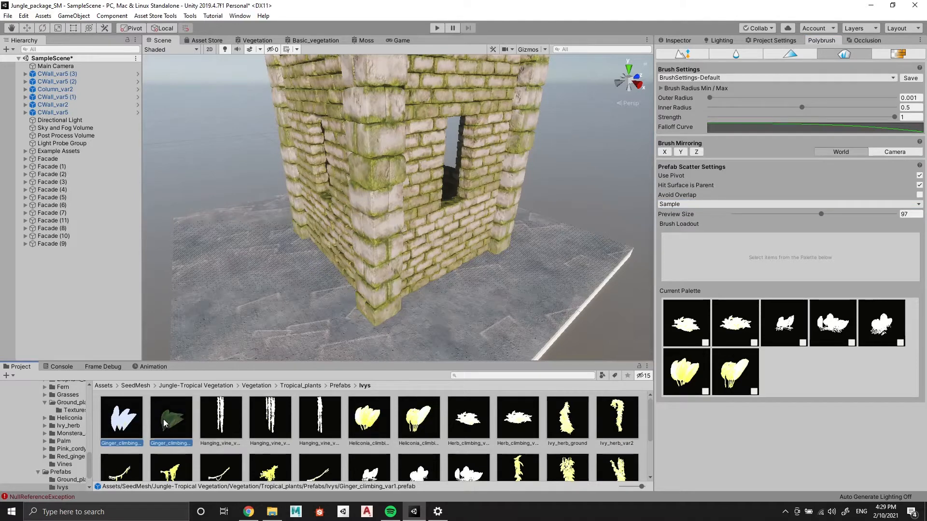
pyautogui.moveTo(164, 424); pyautogui.dragTo(798, 309)
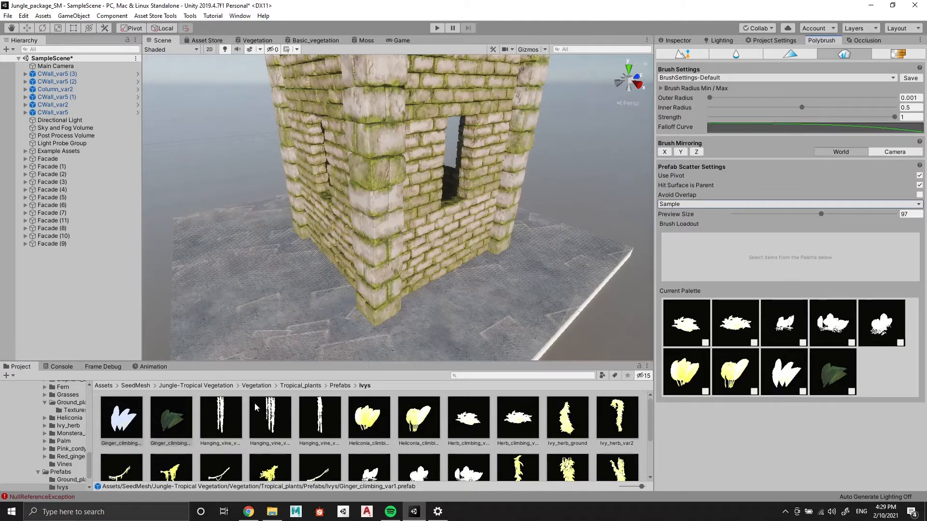
# Look over the remaining vine and ivy prefabs and examine the tower from a distance and at its base
pyautogui.scroll(-3, 328, 434)
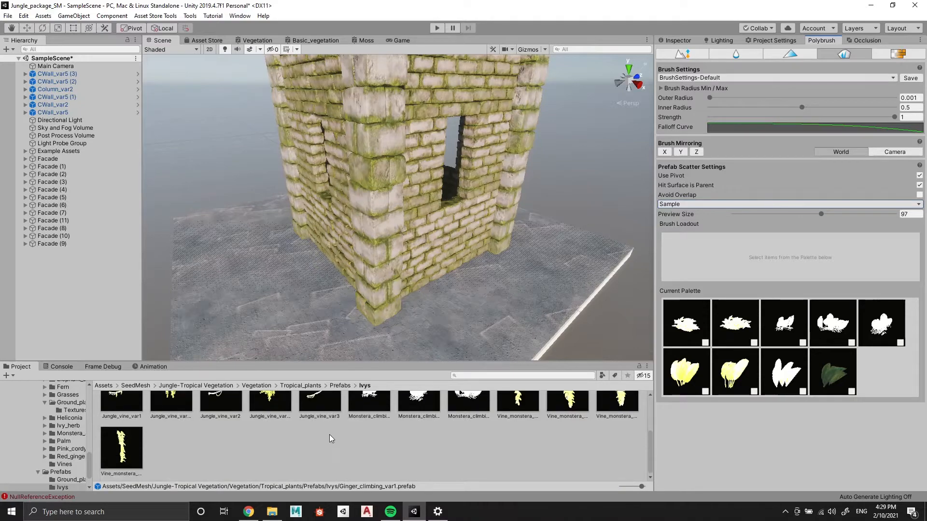
pyautogui.scroll(2, 338, 437)
pyautogui.moveTo(379, 243); pyautogui.dragTo(434, 181, button='right')
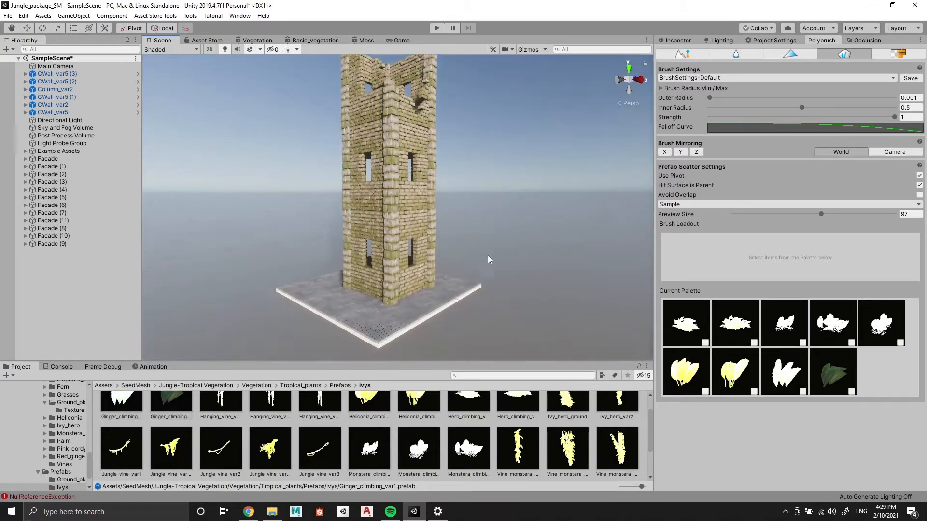
pyautogui.press('w')
pyautogui.moveTo(488, 259); pyautogui.dragTo(482, 300, button='right')
pyautogui.keyDown('alt'); pyautogui.moveTo(478, 312); pyautogui.dragTo(484, 471); pyautogui.keyUp('alt')
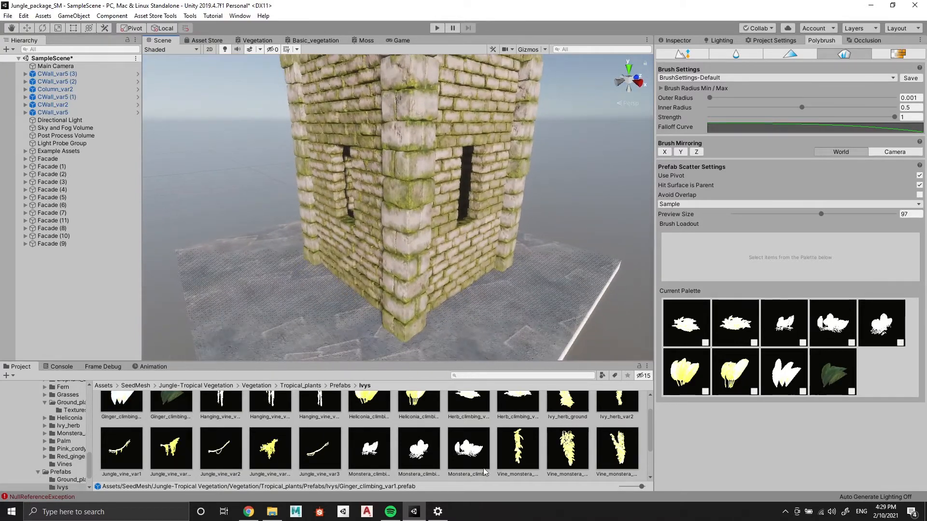
pyautogui.scroll(-1, 239, 456)
pyautogui.scroll(2, 245, 454)
pyautogui.scroll(-1, 259, 451)
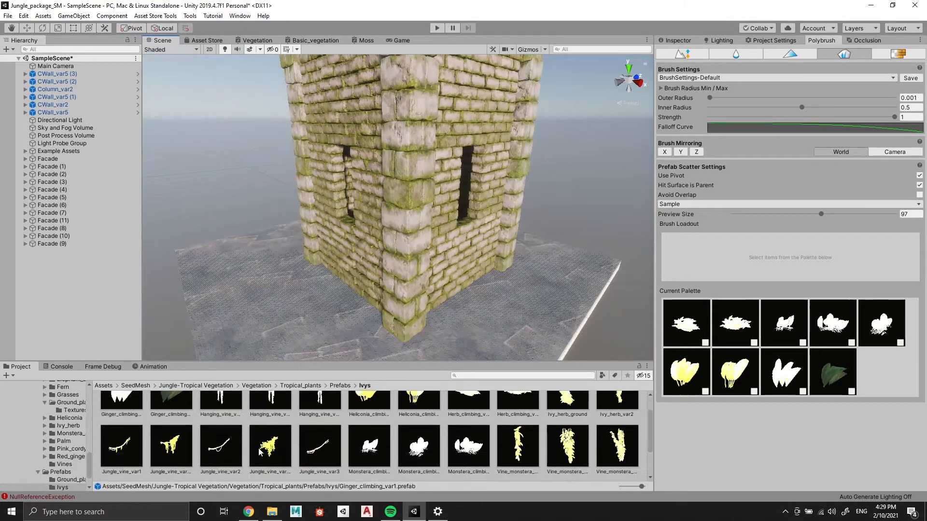
# Place an Ivy_herb_ground prefab at the foot of the tower's front corner, then rotate and move it against the column
pyautogui.scroll(1, 504, 420)
pyautogui.moveTo(568, 428); pyautogui.dragTo(401, 344)
pyautogui.press('f')
pyautogui.press('e')
pyautogui.moveTo(388, 304); pyautogui.dragTo(464, 336)
pyautogui.press('w')
pyautogui.press('f')
# Place a second Ivy_herb_ground at the same corner, then rotate, scale and move it to thicken the ivy around the column
pyautogui.moveTo(567, 421); pyautogui.dragTo(435, 290)
pyautogui.press('e')
pyautogui.press('r')
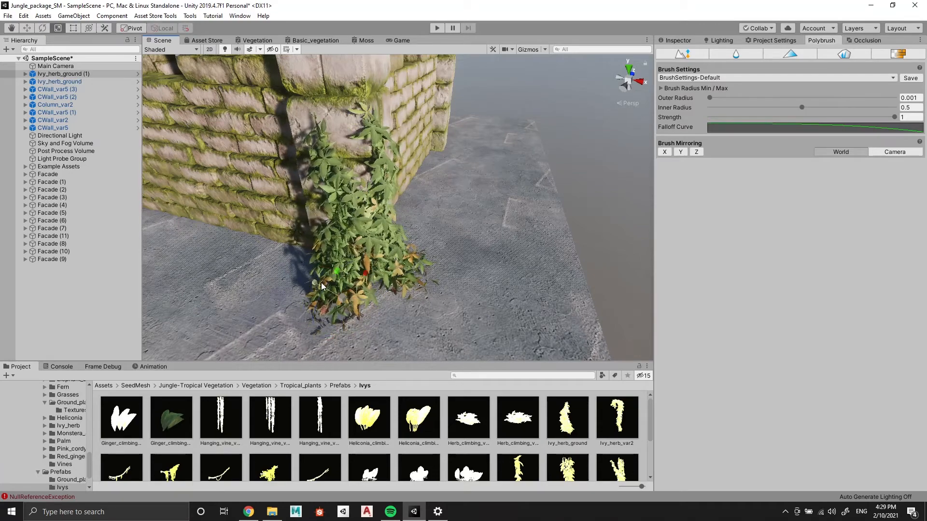
pyautogui.moveTo(345, 305); pyautogui.dragTo(458, 292)
pyautogui.press('w')
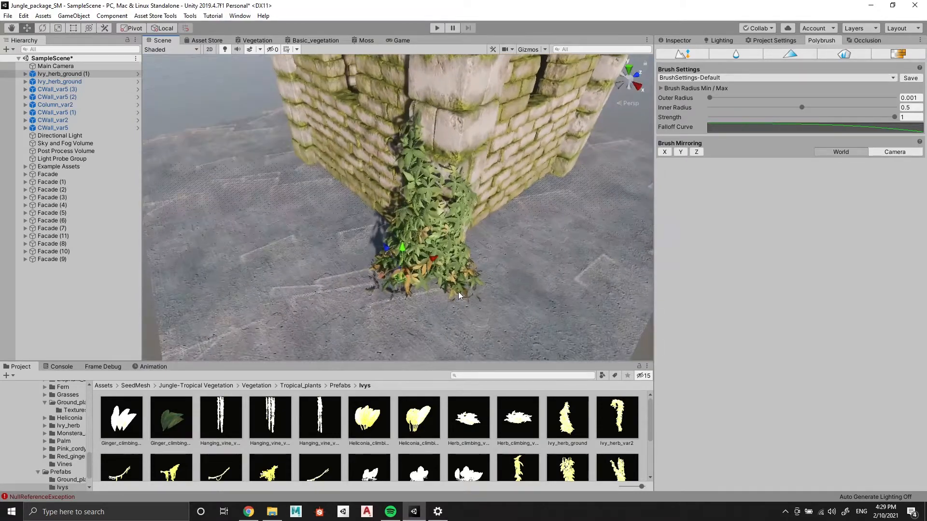
pyautogui.click(459, 289)
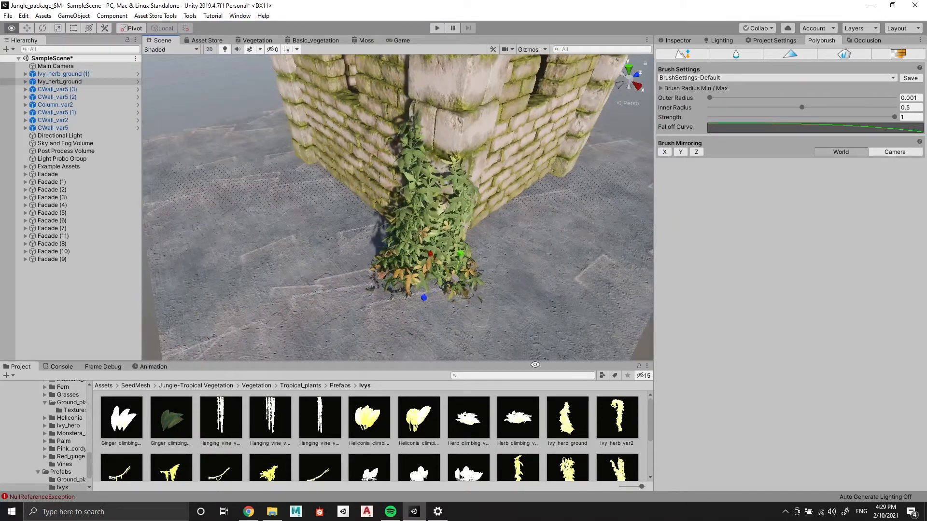
# Place an Ivy_herb_var2 prefab at the base of the corner ivy, rotating, scaling and moving it so it trails along the ground
pyautogui.moveTo(575, 342); pyautogui.dragTo(525, 321, button='middle')
pyautogui.moveTo(616, 417); pyautogui.dragTo(387, 267)
pyautogui.moveTo(300, 286); pyautogui.dragTo(381, 183)
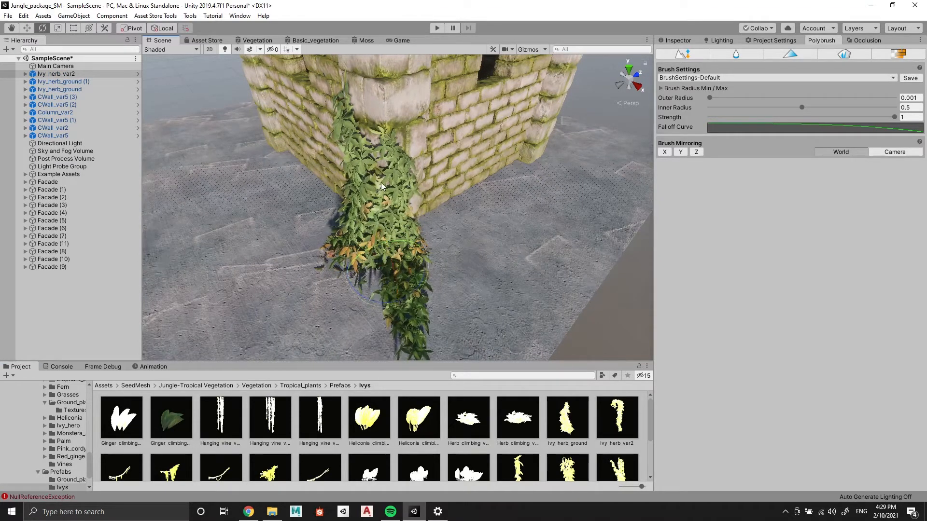
pyautogui.press('r')
pyautogui.moveTo(384, 265); pyautogui.dragTo(404, 301)
pyautogui.press('f')
pyautogui.moveTo(375, 148); pyautogui.dragTo(411, 126)
pyautogui.press('e')
pyautogui.press('w')
# Duplicate the trailing Ivy_herb_var2 and rotate the copy to spread in another direction across the ground
pyautogui.hotkey('ctrl', 'd')
pyautogui.press('e')
pyautogui.press('r')
pyautogui.press('e')
pyautogui.click(489, 223)
# Select the Column_Va1_LOD0 mesh of the tower's corner column just above the ivy
pyautogui.scroll(-10, 489, 227)
pyautogui.keyDown('alt'); pyautogui.moveTo(489, 267); pyautogui.dragTo(492, 212); pyautogui.keyUp('alt')
pyautogui.moveTo(367, 188); pyautogui.dragTo(376, 210, button='middle')
pyautogui.scroll(10, 376, 210)
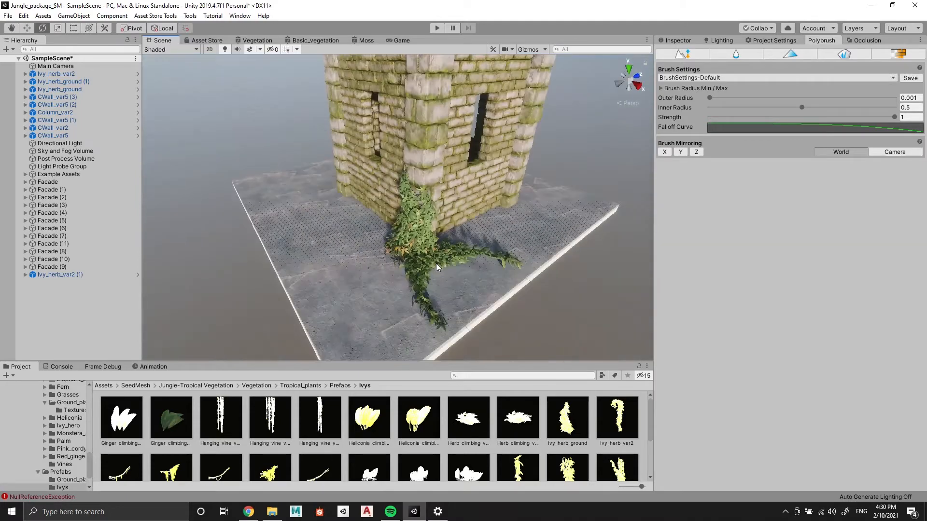
pyautogui.scroll(-8, 387, 270)
pyautogui.keyDown('alt'); pyautogui.moveTo(387, 288); pyautogui.dragTo(378, 223); pyautogui.keyUp('alt')
pyautogui.scroll(5, 378, 224)
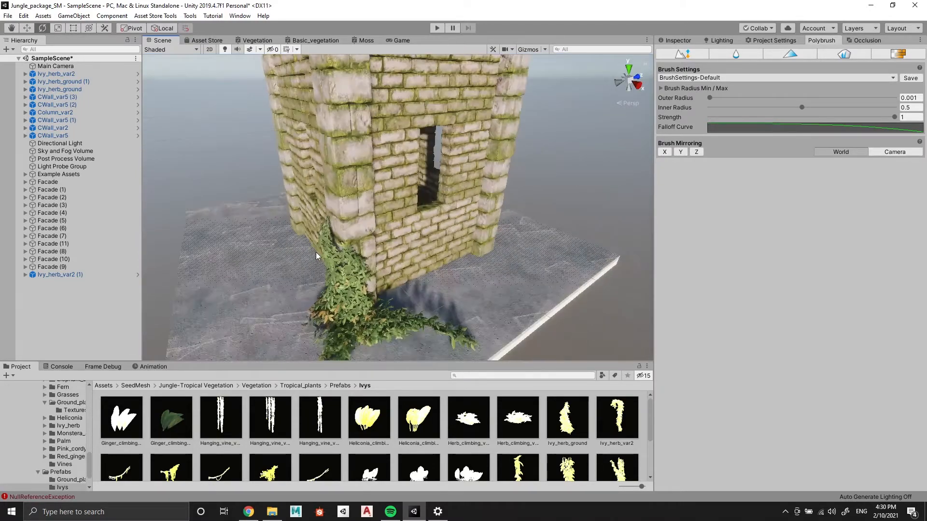
pyautogui.keyDown('alt'); pyautogui.moveTo(433, 152); pyautogui.dragTo(427, 227); pyautogui.keyUp('alt')
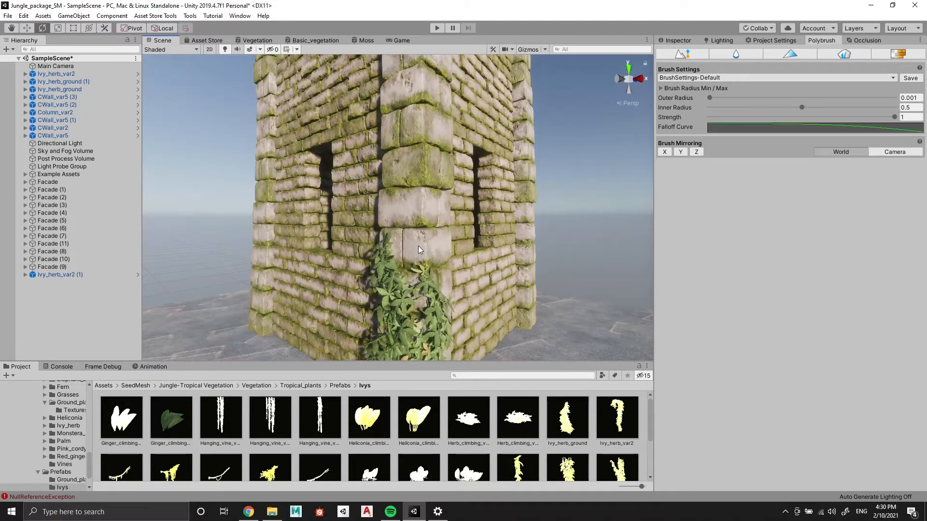
pyautogui.click(418, 247)
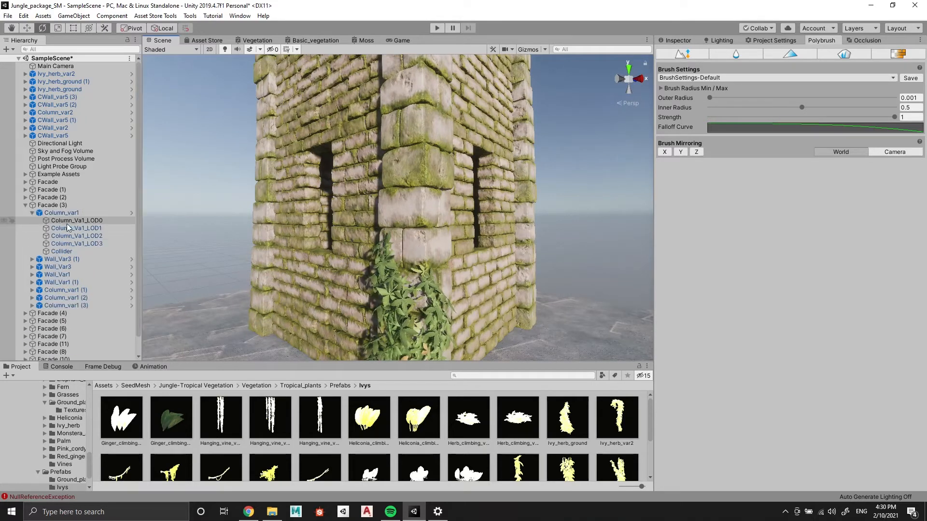
# Switch Polybrush to prefab scattering and load Herb_climbing_var1 and Herb_climbing_var2 into the brush loadout
pyautogui.click(844, 54)
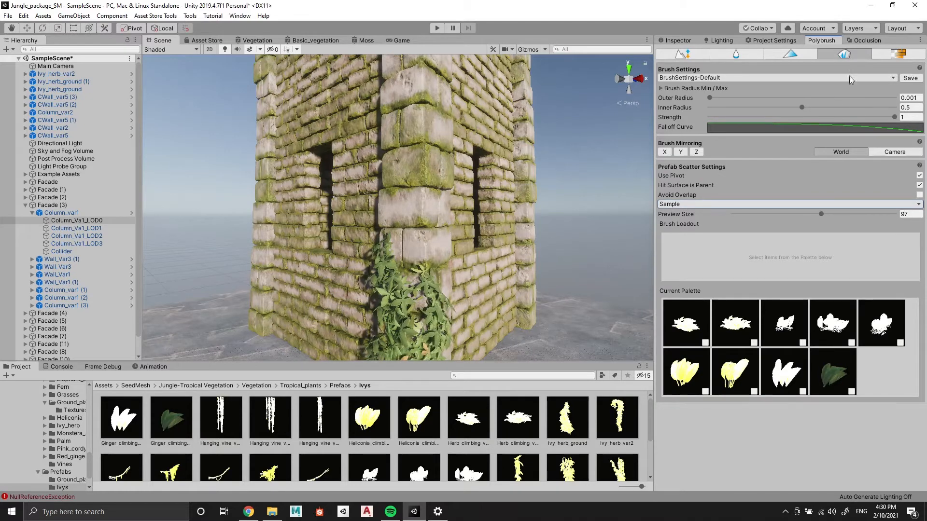
pyautogui.click(705, 342)
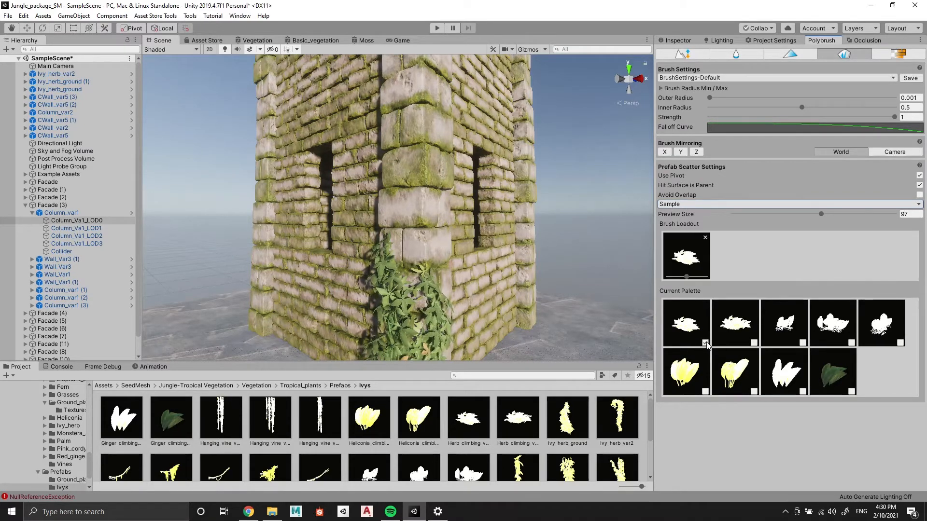
pyautogui.click(754, 343)
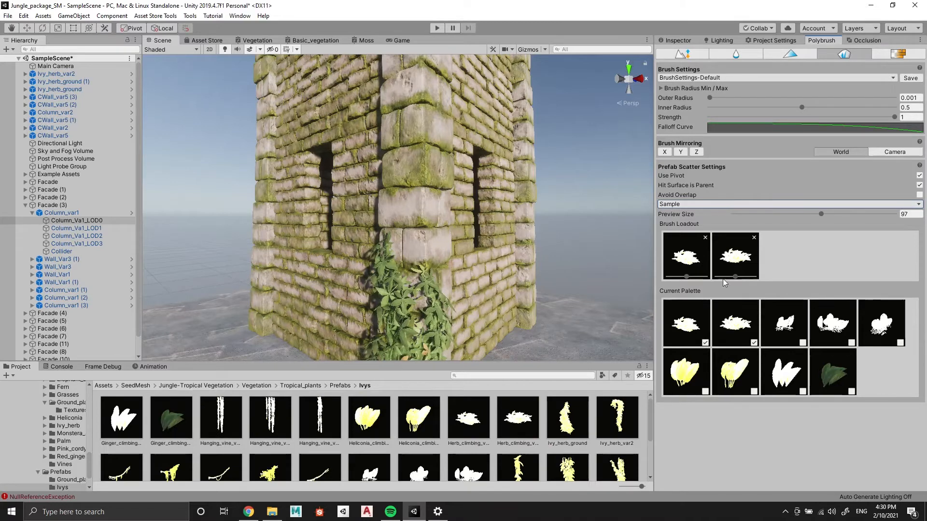
# Enable uniform scale for Herb_climbing_var1 and Herb_climbing_var2, and randomize both prefabs' Y rotation from 0 to 360
pyautogui.click(694, 328)
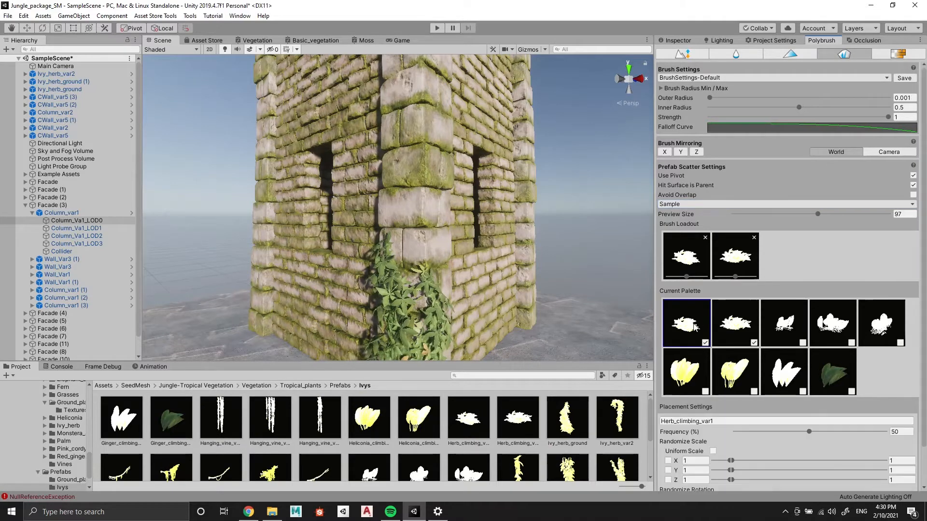
pyautogui.scroll(-2, 709, 377)
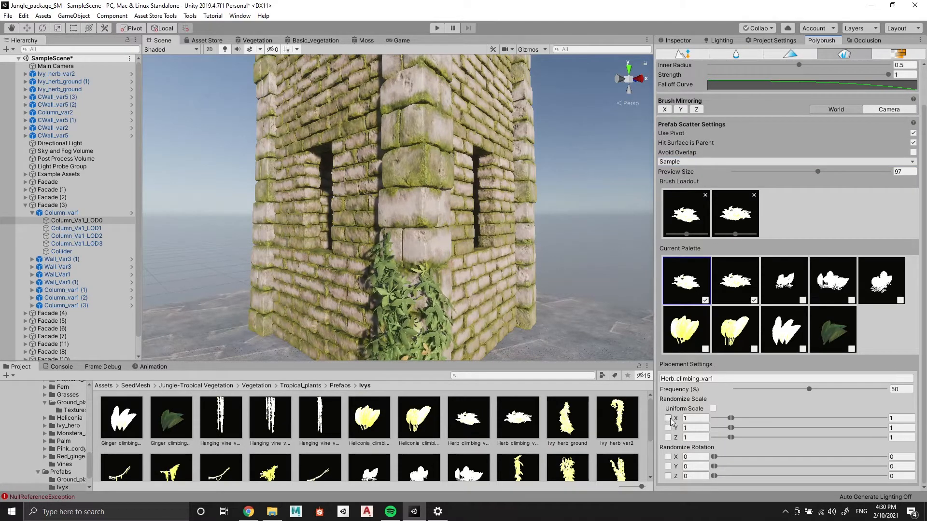
pyautogui.click(713, 409)
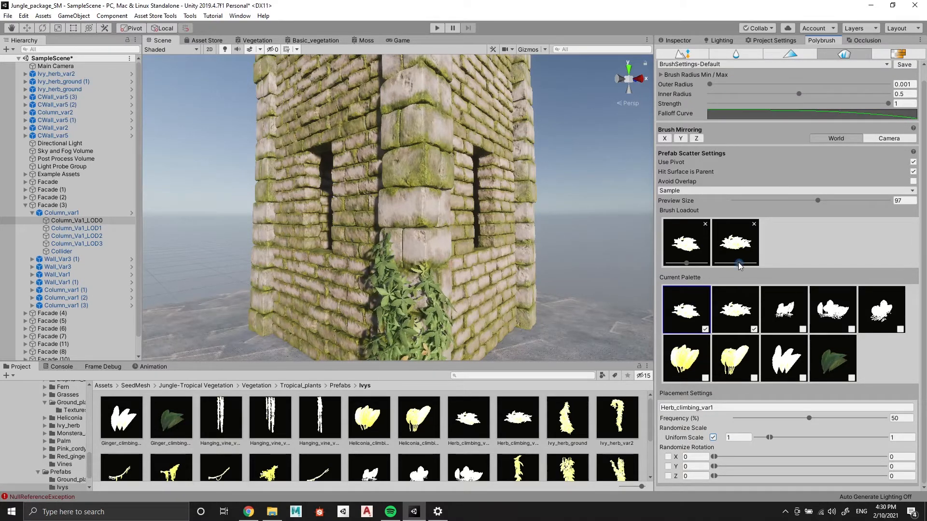
pyautogui.click(739, 320)
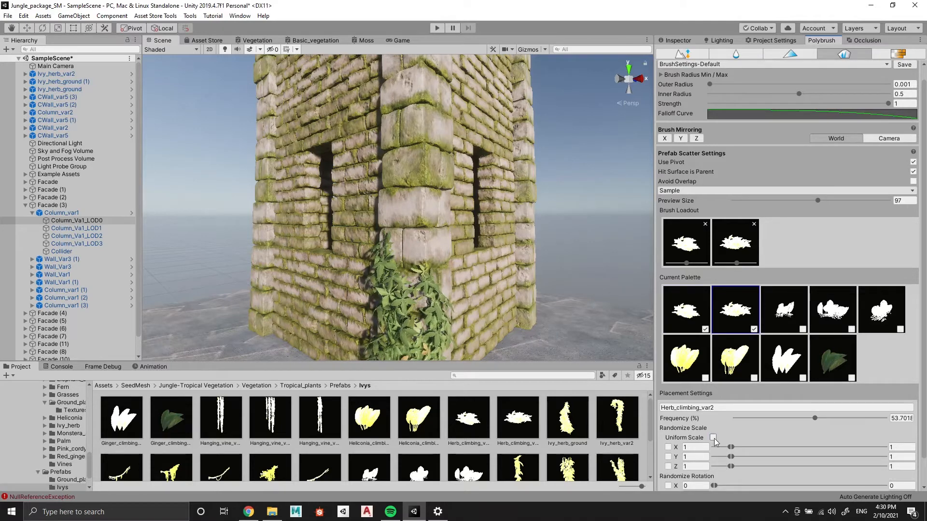
pyautogui.click(713, 437)
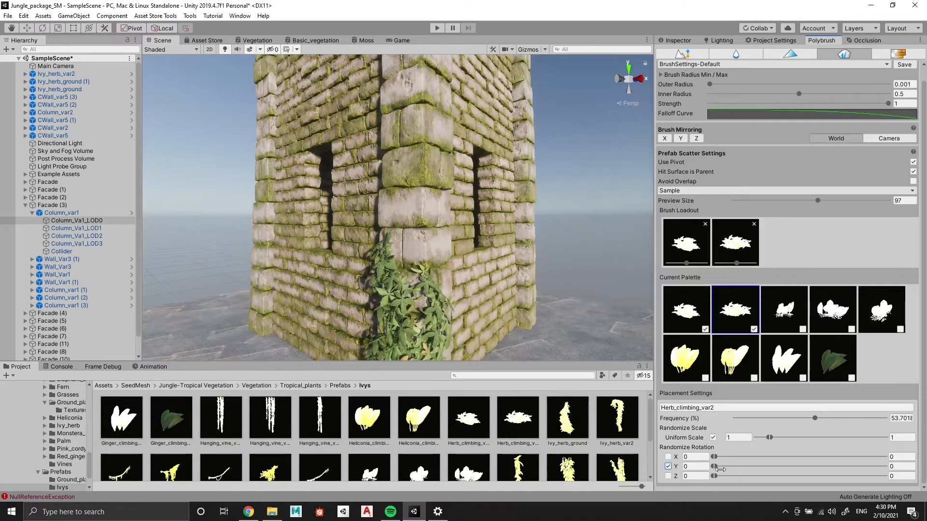
pyautogui.moveTo(722, 468); pyautogui.dragTo(888, 467)
pyautogui.click(688, 321)
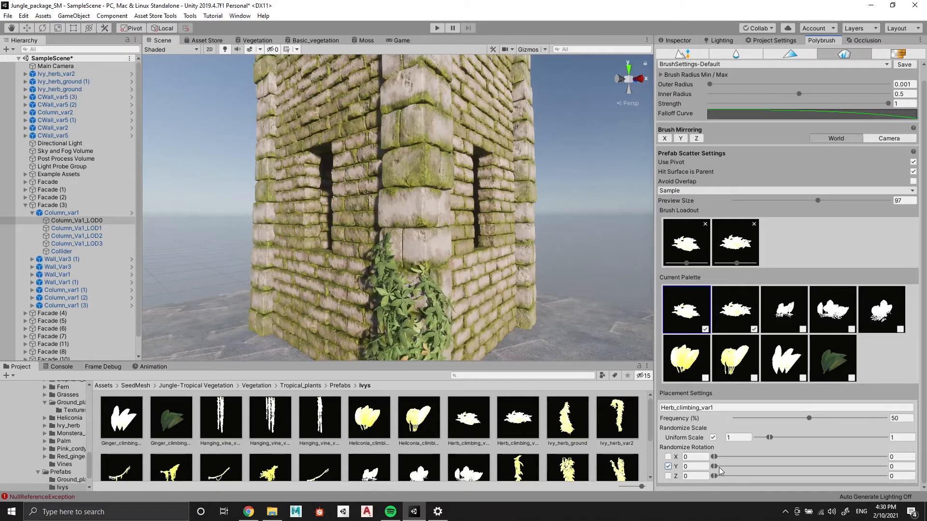
pyautogui.moveTo(724, 468); pyautogui.dragTo(921, 465)
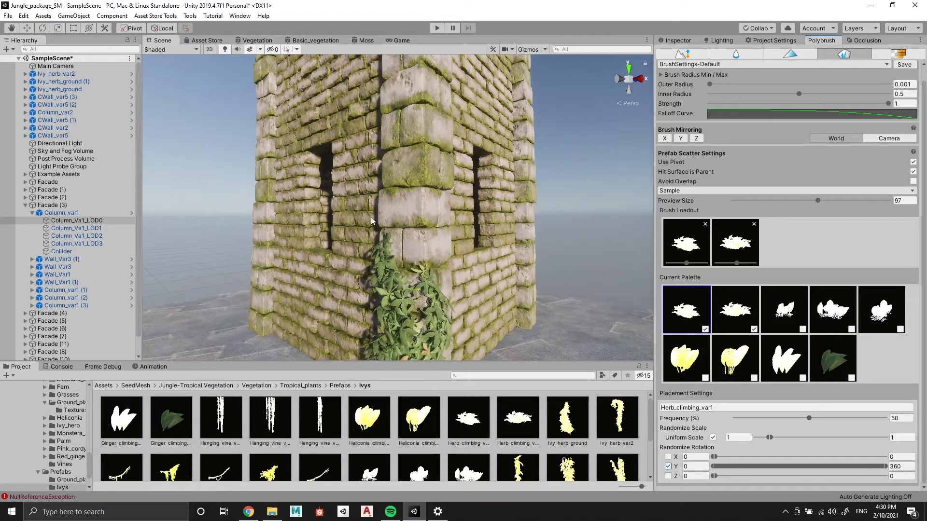
# Scatter the climbing herbs over the tower's corner column, extending the ivy upward on both faces
pyautogui.keyDown('alt'); pyautogui.moveTo(498, 250); pyautogui.dragTo(565, 272); pyautogui.keyUp('alt')
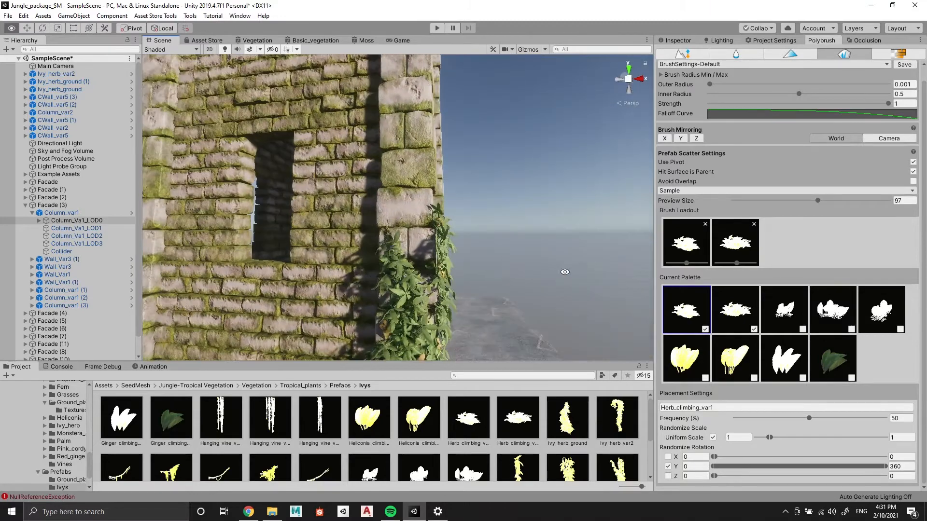
pyautogui.keyDown('alt'); pyautogui.moveTo(415, 218); pyautogui.dragTo(403, 186); pyautogui.keyUp('alt')
pyautogui.click(416, 172)
pyautogui.click(416, 172)
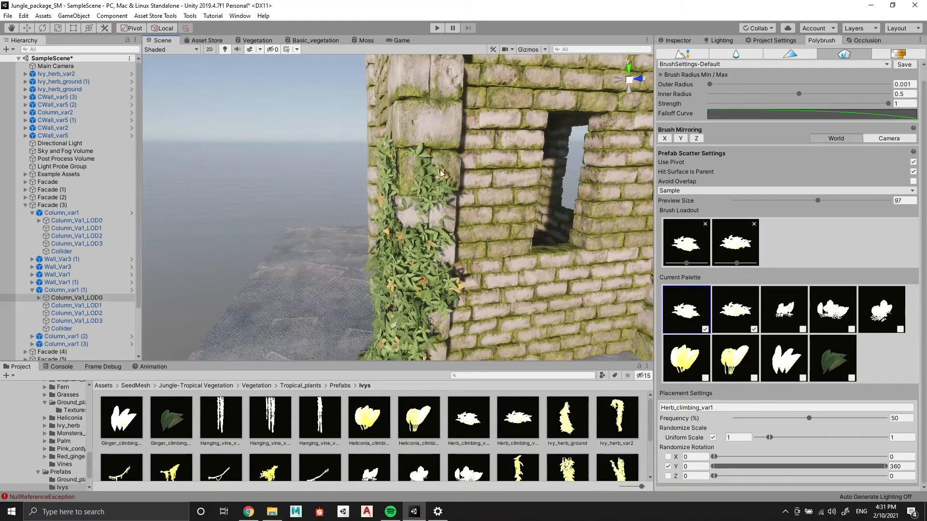
pyautogui.keyDown('alt'); pyautogui.moveTo(444, 169); pyautogui.dragTo(450, 199); pyautogui.keyUp('alt')
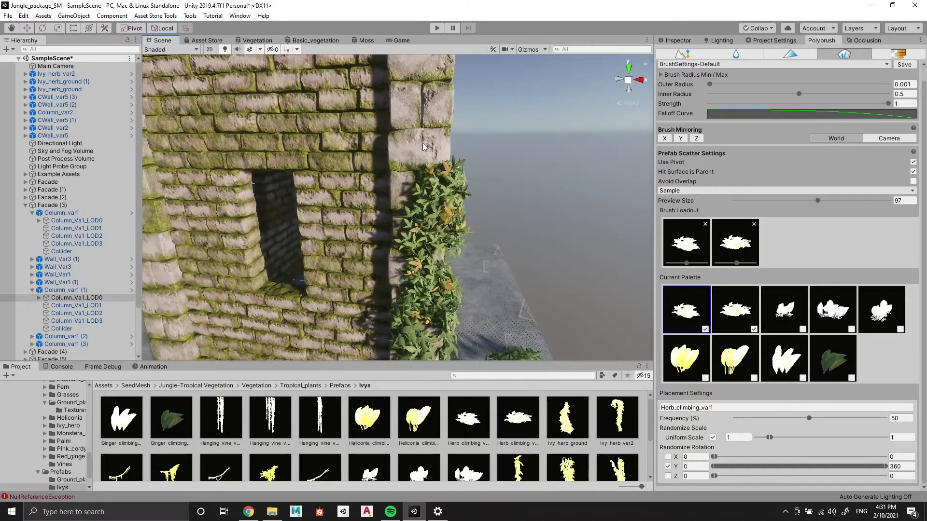
pyautogui.keyDown('alt'); pyautogui.moveTo(423, 147); pyautogui.dragTo(449, 174); pyautogui.keyUp('alt')
# Scatter climbing herbs across the wall beside the ivy-covered corner, covering the bricks below the window opening
pyautogui.click(371, 184)
pyautogui.moveTo(769, 437); pyautogui.dragTo(772, 437)
pyautogui.click(735, 309)
pyautogui.moveTo(453, 159)
pyautogui.keyDown('alt'); pyautogui.mouseDown()
pyautogui.moveTo(367, 162)
pyautogui.moveTo(414, 115)
pyautogui.mouseUp(); pyautogui.keyUp('alt')
pyautogui.click(418, 261)
pyautogui.scroll(3, 417, 261)
pyautogui.moveTo(418, 261)
pyautogui.mouseDown()
pyautogui.moveTo(423, 312)
pyautogui.moveTo(442, 215)
pyautogui.mouseUp()
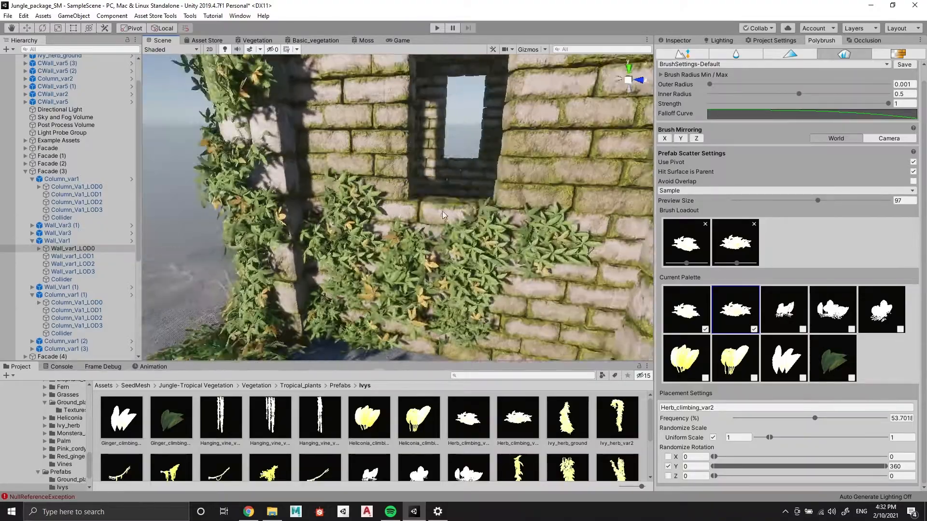
# Scatter more climbing herbs on the wall around and above the window opening
pyautogui.scroll(-3, 442, 215)
pyautogui.moveTo(442, 215)
pyautogui.mouseDown(button='middle')
pyautogui.moveTo(451, 270)
pyautogui.moveTo(444, 261)
pyautogui.mouseUp(button='middle')
pyautogui.click(453, 144)
pyautogui.moveTo(454, 145); pyautogui.dragTo(434, 107)
pyautogui.scroll(2, 435, 106)
pyautogui.moveTo(434, 106); pyautogui.dragTo(434, 190, button='middle')
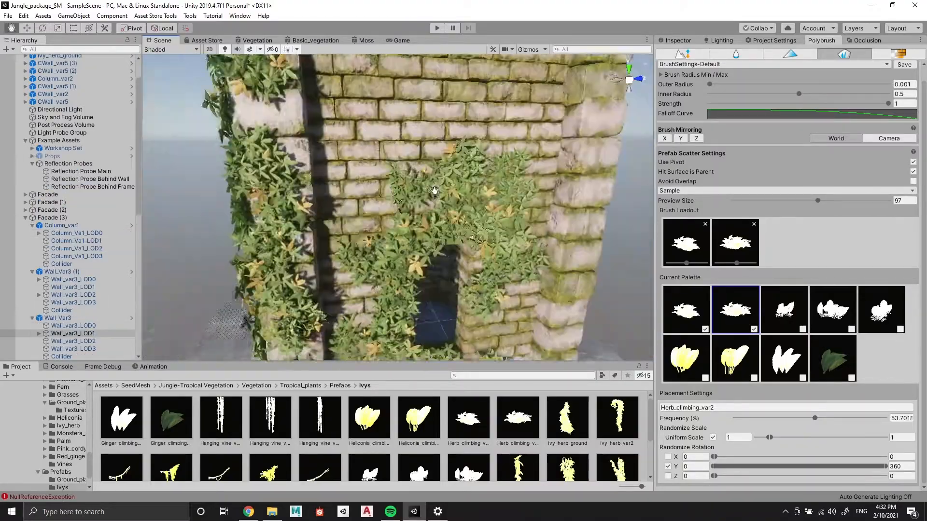
# Scatter climbing herbs on the ground around the base of the tower
pyautogui.keyDown('alt'); pyautogui.moveTo(435, 191); pyautogui.dragTo(790, 186); pyautogui.keyUp('alt')
pyautogui.click(399, 277)
pyautogui.click(425, 193)
pyautogui.scroll(-3, 424, 193)
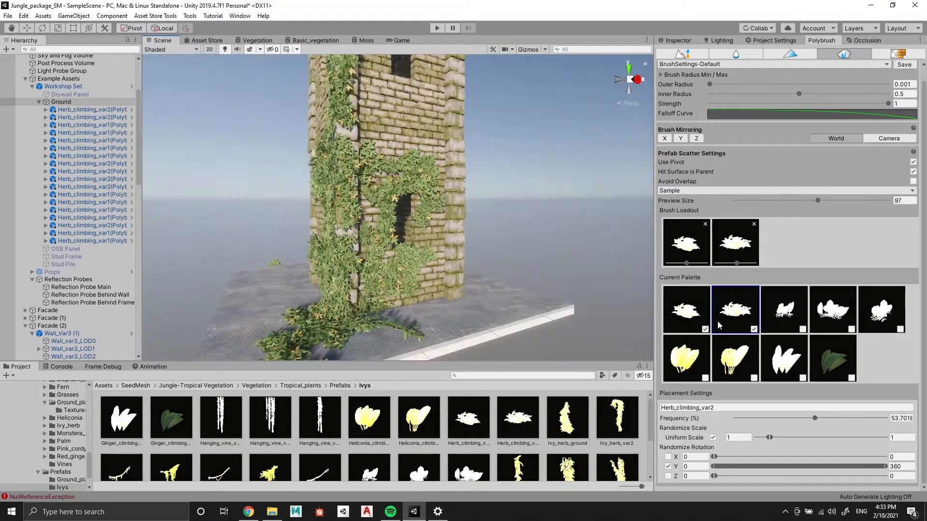
# Replace the two climbing herbs in the brush loadout with the three Monstera climbing prefabs
pyautogui.click(705, 330)
pyautogui.click(753, 330)
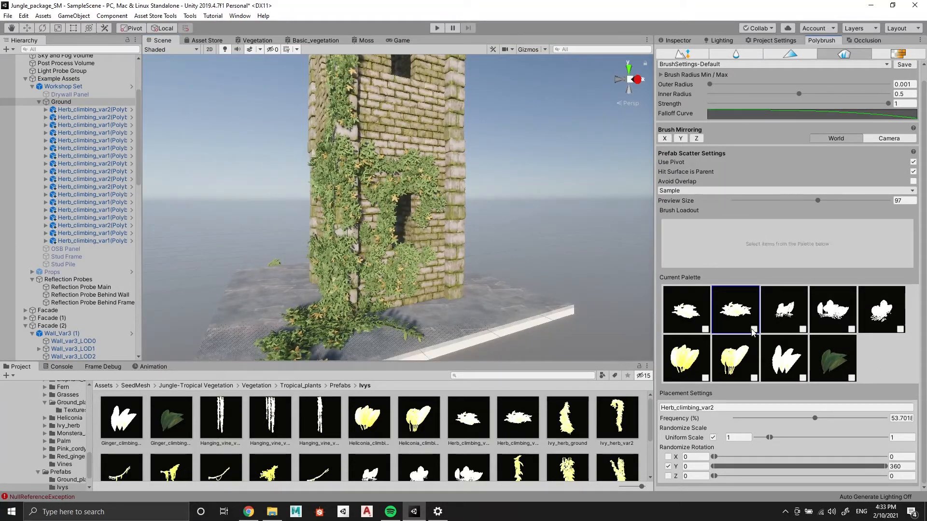
pyautogui.click(802, 330)
pyautogui.click(852, 330)
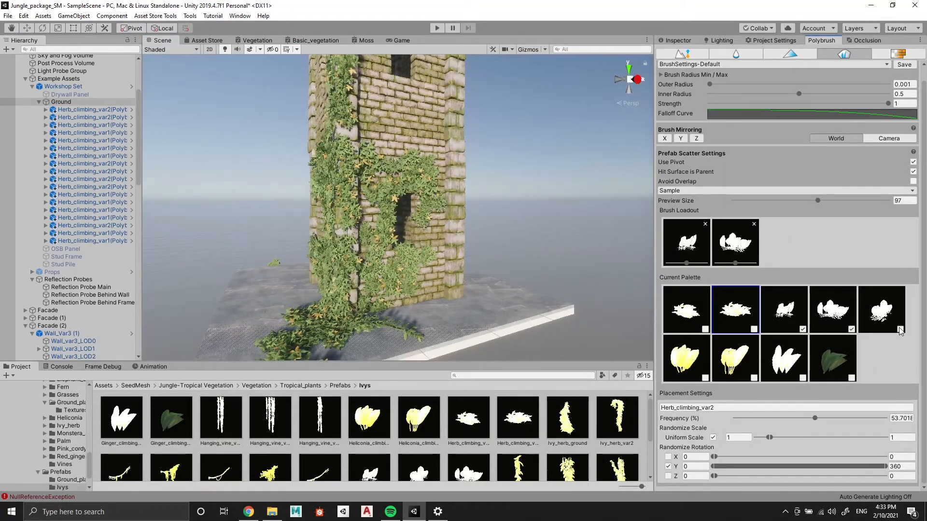
pyautogui.click(900, 330)
# Try scattering a Monstera climbing plant on the Facade (7) brick wall above the ivy, and undo the placement
pyautogui.keyDown('alt'); pyautogui.moveTo(407, 188); pyautogui.dragTo(513, 278); pyautogui.keyUp('alt')
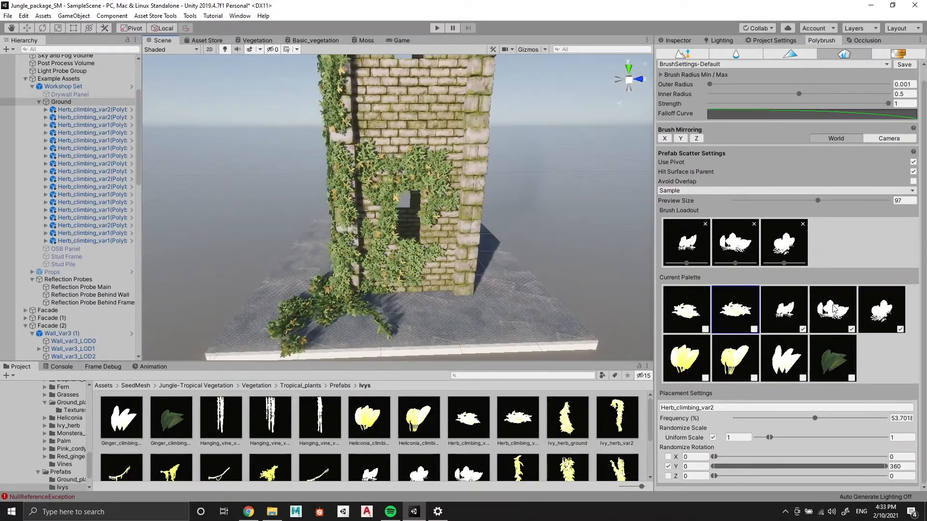
pyautogui.moveTo(459, 192); pyautogui.dragTo(492, 206, button='middle')
pyautogui.scroll(5, 492, 207)
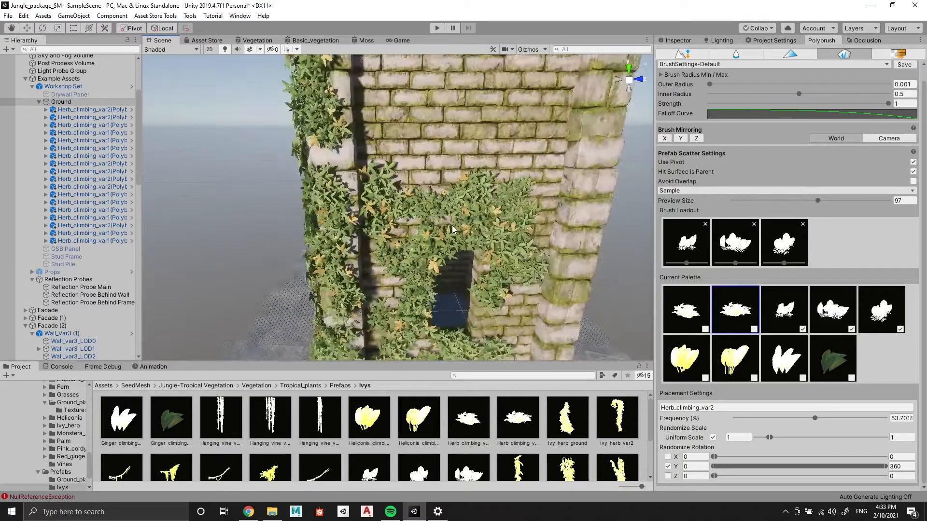
pyautogui.keyDown('alt'); pyautogui.moveTo(347, 208); pyautogui.dragTo(589, 174); pyautogui.keyUp('alt')
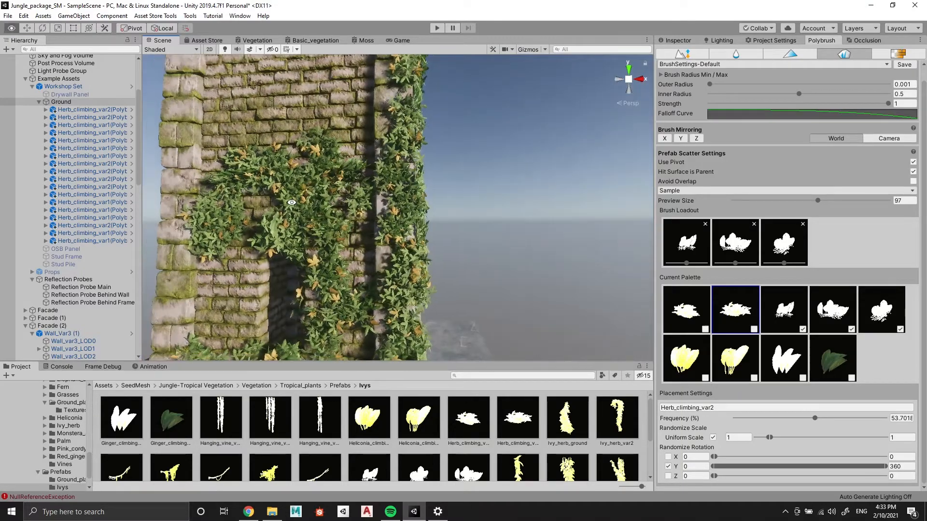
pyautogui.keyDown('alt'); pyautogui.moveTo(292, 202); pyautogui.dragTo(58, 179); pyautogui.keyUp('alt')
pyautogui.scroll(5, 425, 99)
pyautogui.keyDown('alt'); pyautogui.moveTo(424, 99); pyautogui.dragTo(443, 96); pyautogui.keyUp('alt')
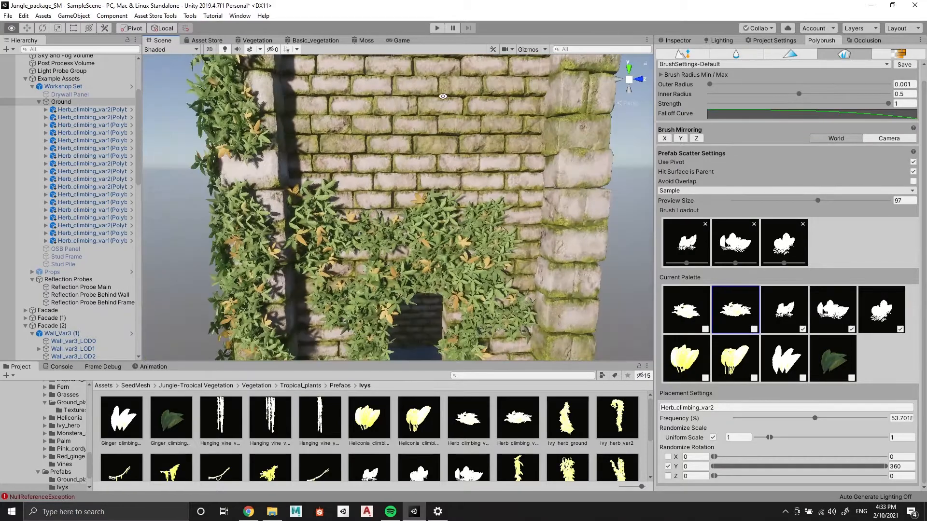
pyautogui.moveTo(443, 96); pyautogui.dragTo(428, 149, button='middle')
pyautogui.scroll(3, 400, 166)
pyautogui.click(399, 166)
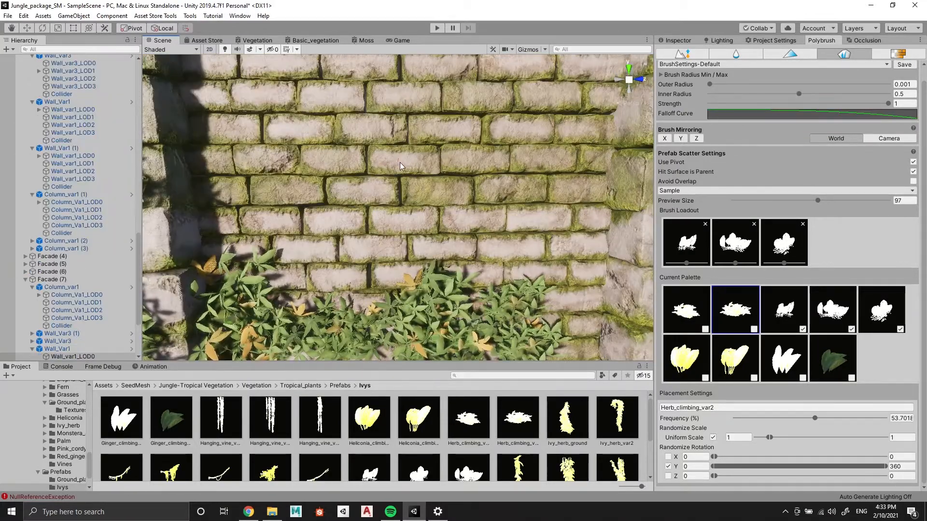
pyautogui.scroll(-8, 399, 166)
pyautogui.keyDown('alt'); pyautogui.moveTo(400, 166); pyautogui.dragTo(502, 121); pyautogui.keyUp('alt')
pyautogui.scroll(5, 401, 189)
pyautogui.hotkey('ctrl', 'z')
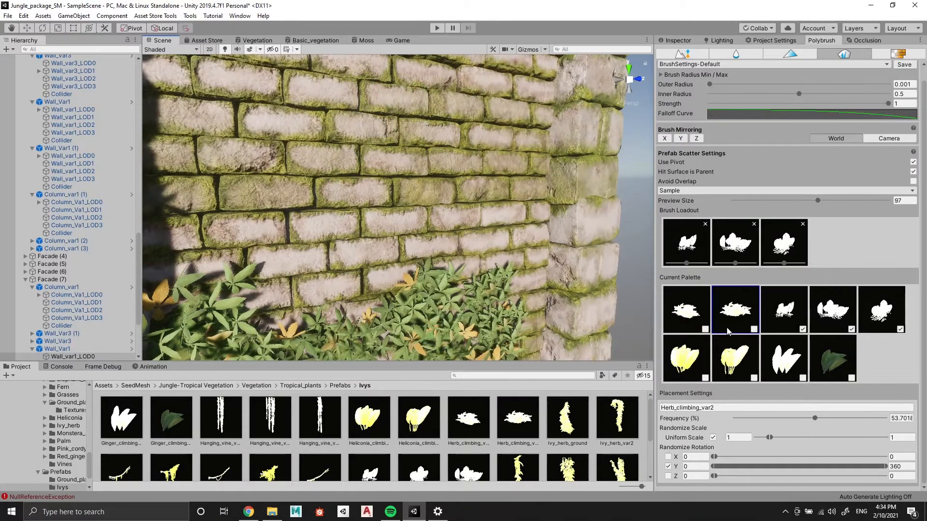
# Give Monstera_climbing_var1 a uniform scale of 1 to about 1.3 and Y rotation of about 176–180.5, keeping only it in the loadout
pyautogui.click(768, 313)
pyautogui.scroll(-1, 784, 326)
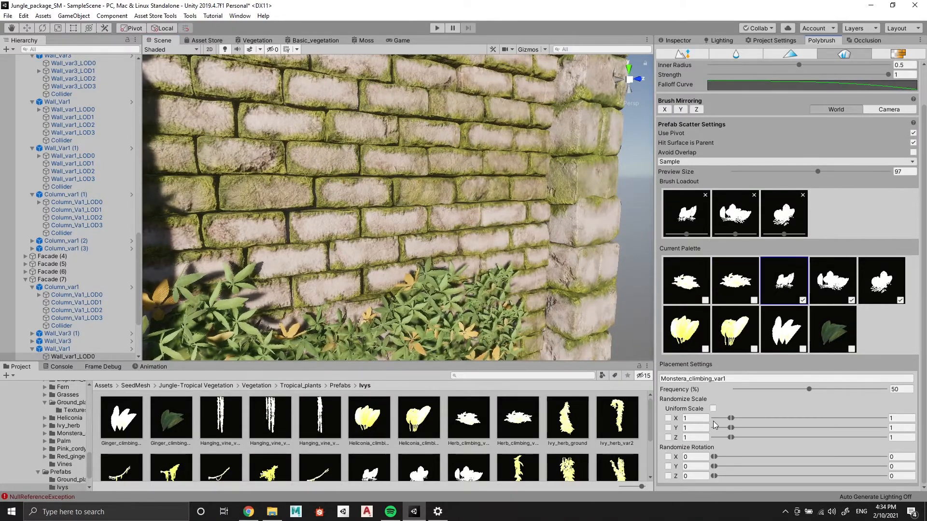
pyautogui.click(714, 409)
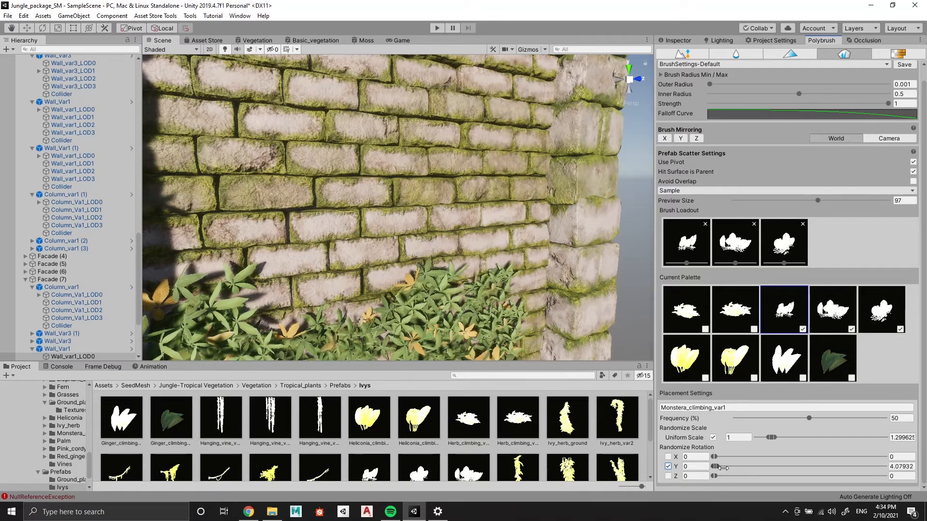
pyautogui.moveTo(715, 466); pyautogui.dragTo(798, 462)
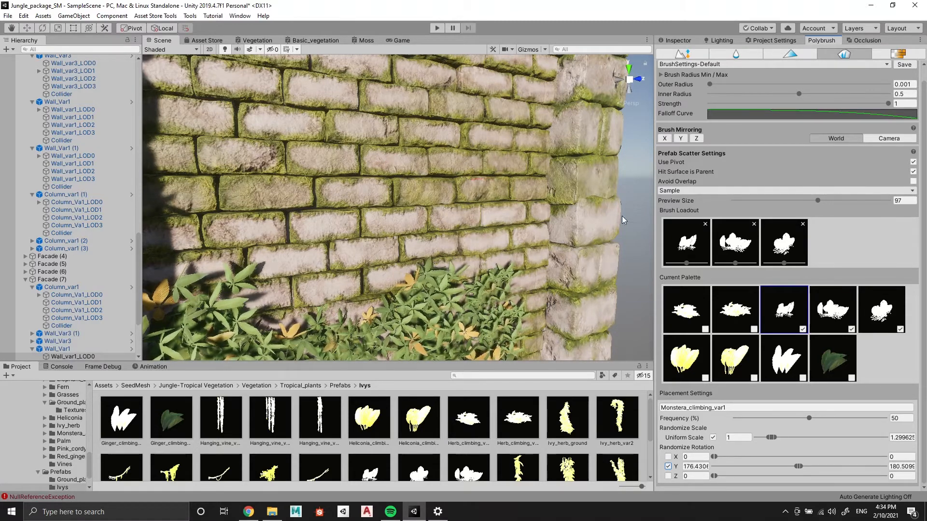
pyautogui.click(851, 329)
pyautogui.click(900, 329)
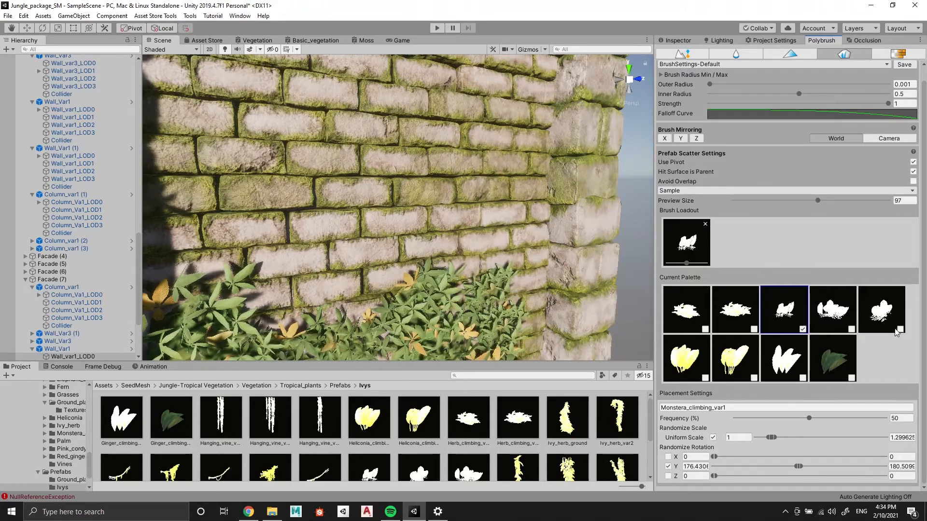
# Try a Monstera_climbing_var1 on the brick wall above the ivy, inspect its size and orientation, and undo the placement
pyautogui.click(378, 192)
pyautogui.moveTo(541, 191)
pyautogui.keyDown('alt'); pyautogui.mouseDown()
pyautogui.moveTo(387, 193)
pyautogui.moveTo(549, 187)
pyautogui.moveTo(386, 207)
pyautogui.moveTo(429, 210)
pyautogui.mouseUp(); pyautogui.keyUp('alt')
pyautogui.scroll(-10, 527, 207)
pyautogui.scroll(6, 429, 210)
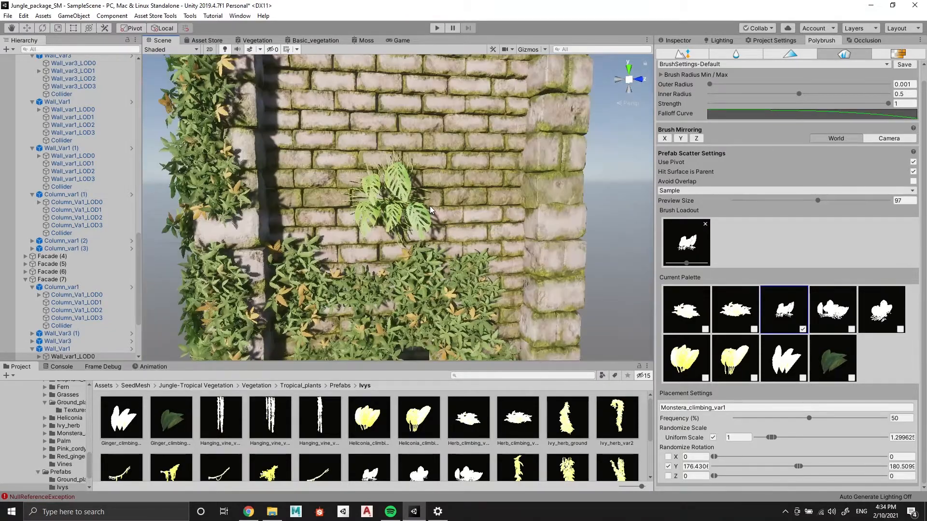
pyautogui.scroll(3, 343, 236)
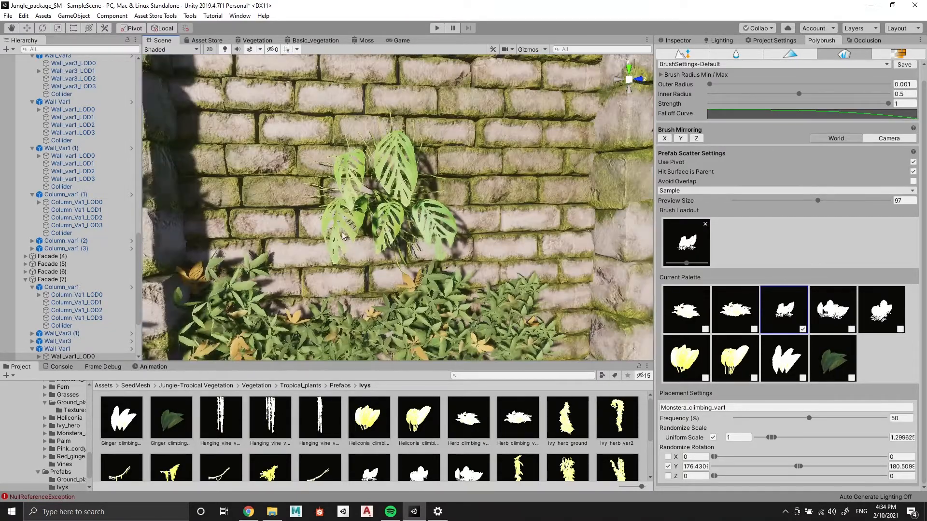
pyautogui.hotkey('ctrl', 'z')
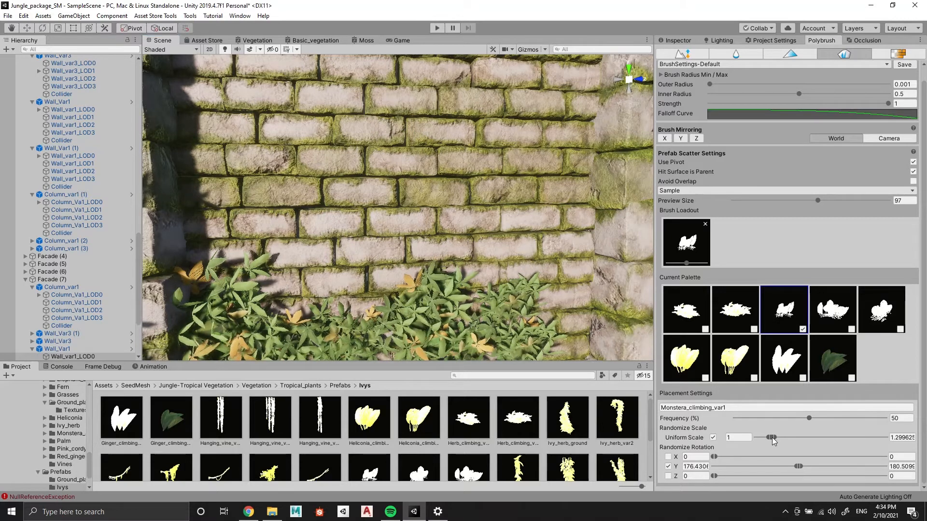
# Set Monstera_climbing_var1's uniform scale to about 0.81–1.11, and load Monstera_climbing_var3 with a uniform scale of about 0.74–0.89
pyautogui.moveTo(771, 437); pyautogui.dragTo(769, 438)
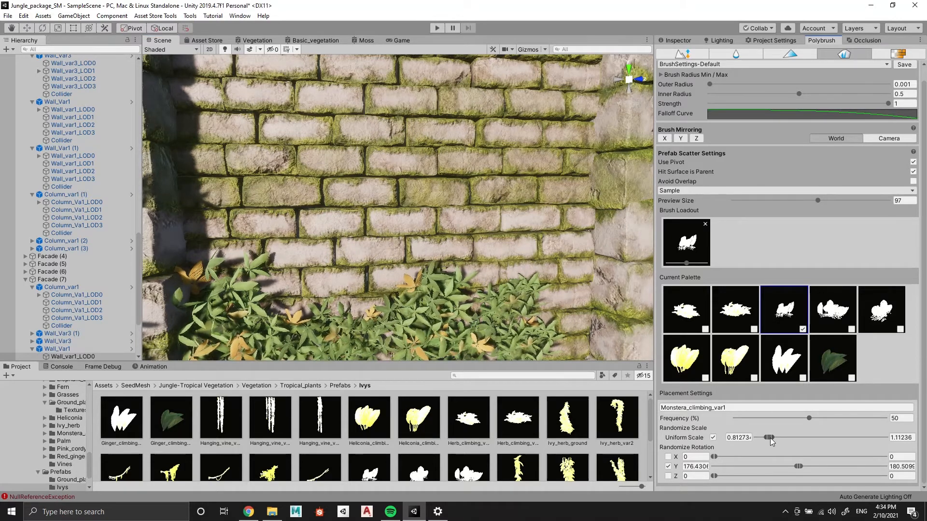
pyautogui.click(827, 307)
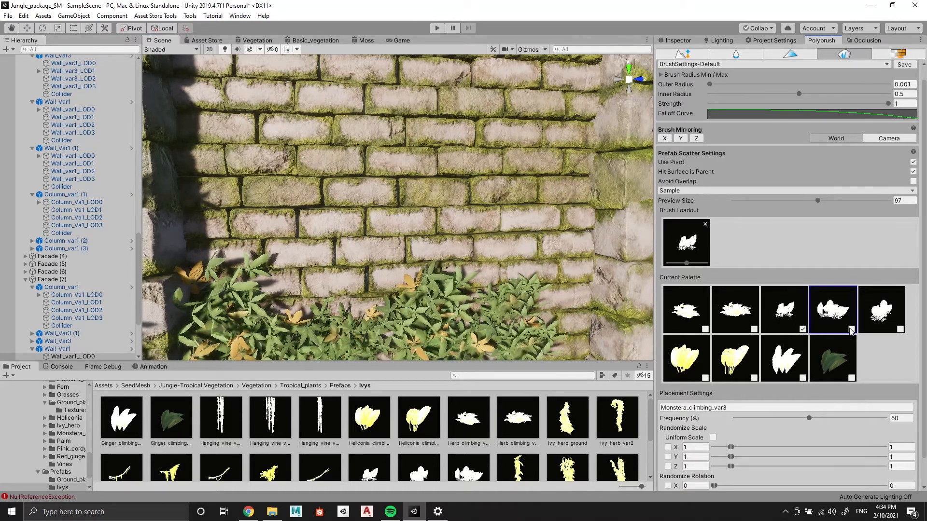
pyautogui.click(850, 329)
pyautogui.click(712, 438)
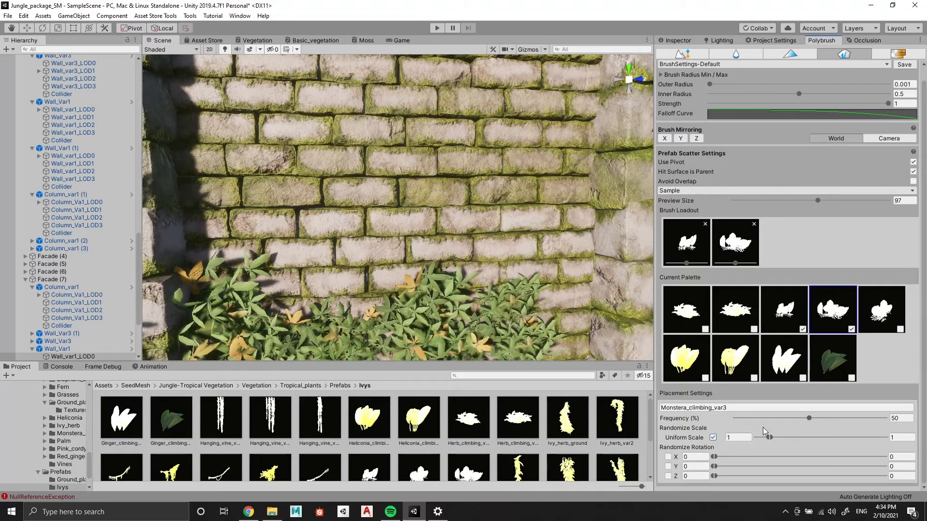
pyautogui.moveTo(771, 437); pyautogui.dragTo(767, 440)
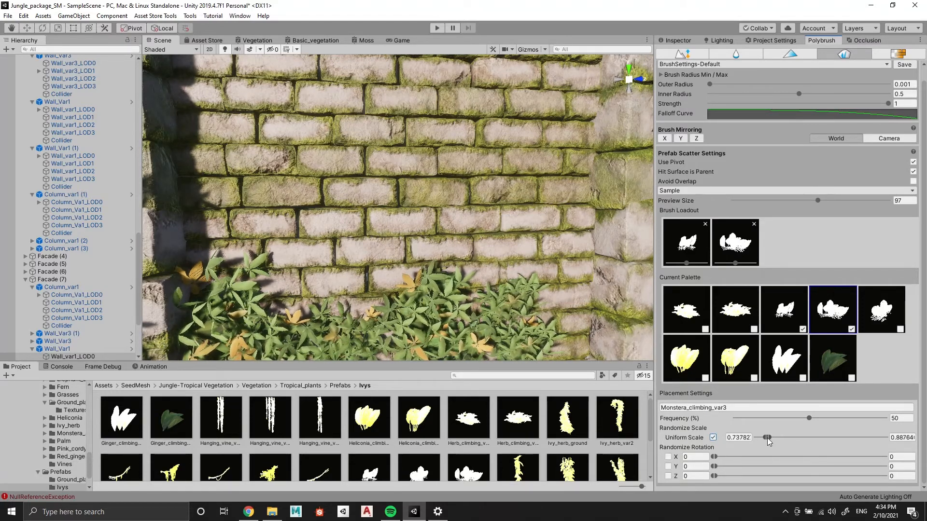
# Load Monstera_climbing_var2 with a uniform scale of about 0.74–0.85 and randomized Y rotation, and set Monstera_climbing_var3's Y rotation to about 180.5–185.6
pyautogui.click(901, 329)
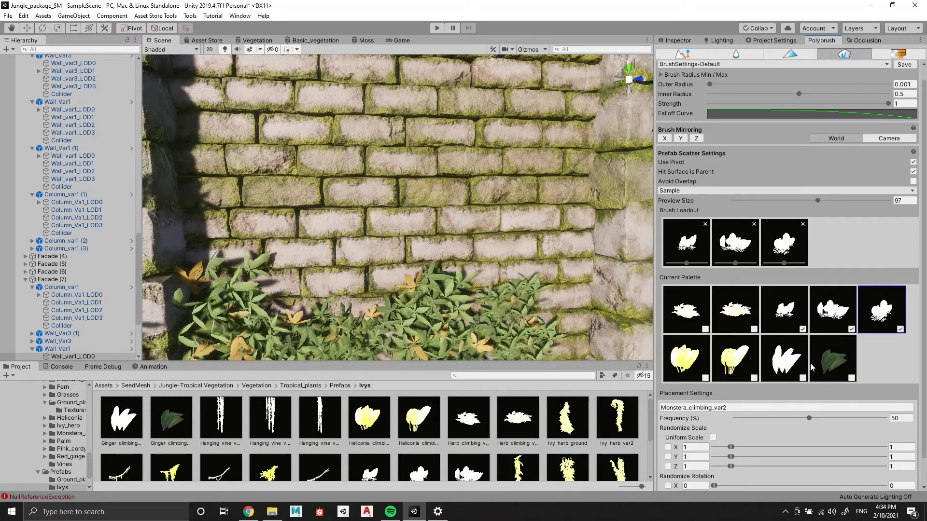
pyautogui.click(713, 438)
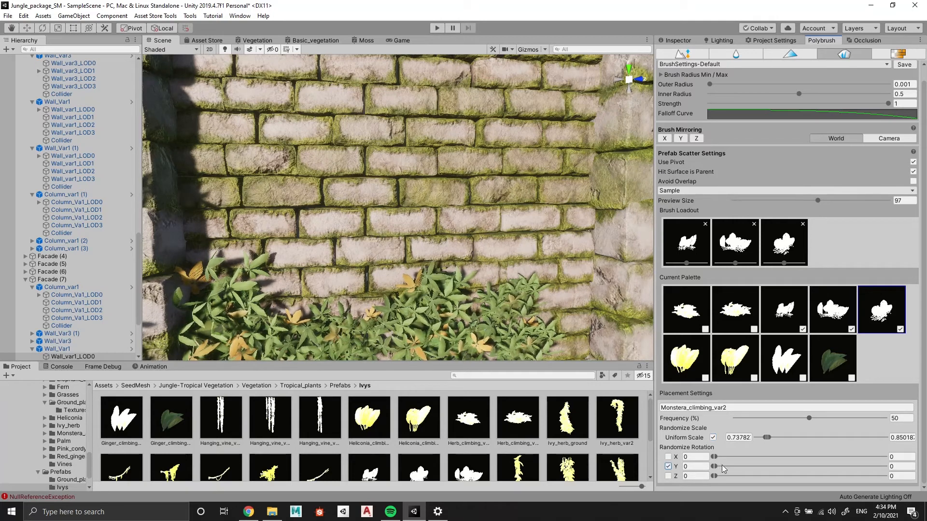
pyautogui.moveTo(717, 465); pyautogui.dragTo(721, 466)
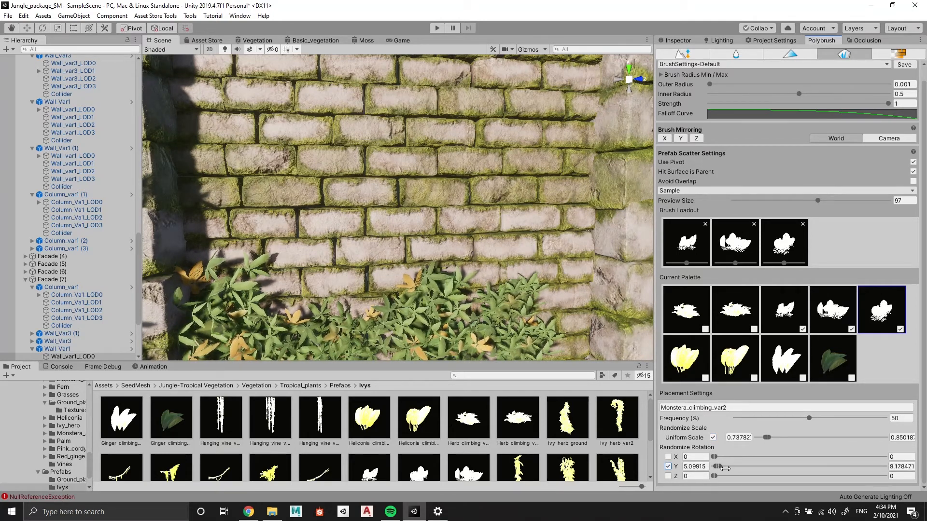
pyautogui.moveTo(782, 466)
pyautogui.mouseDown()
pyautogui.moveTo(809, 466)
pyautogui.moveTo(798, 470)
pyautogui.mouseUp()
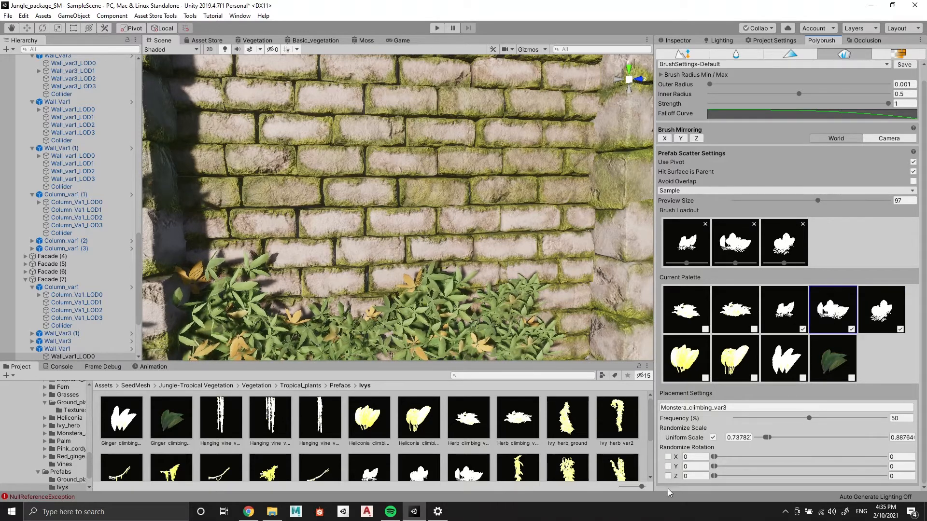
pyautogui.click(668, 466)
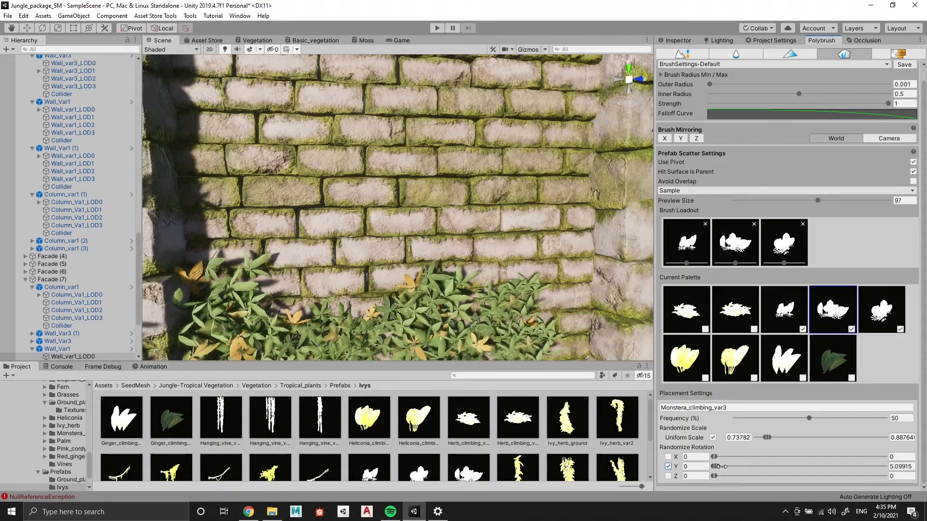
pyautogui.moveTo(721, 466); pyautogui.dragTo(800, 468)
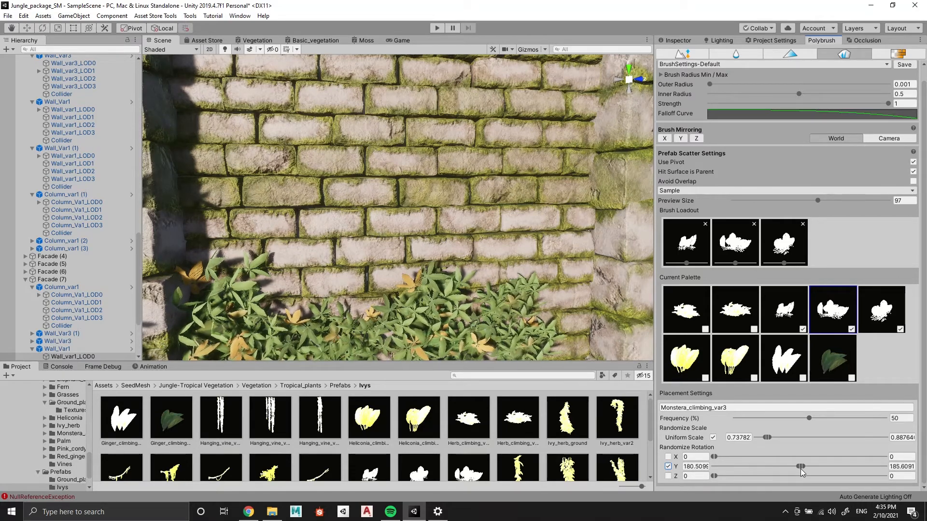
# Try the Vine_monstera_var3 prefab at the foot of the tower's corner column, and delete it
pyautogui.scroll(-5, 318, 222)
pyautogui.keyDown('alt'); pyautogui.moveTo(425, 251); pyautogui.dragTo(402, 153); pyautogui.keyUp('alt')
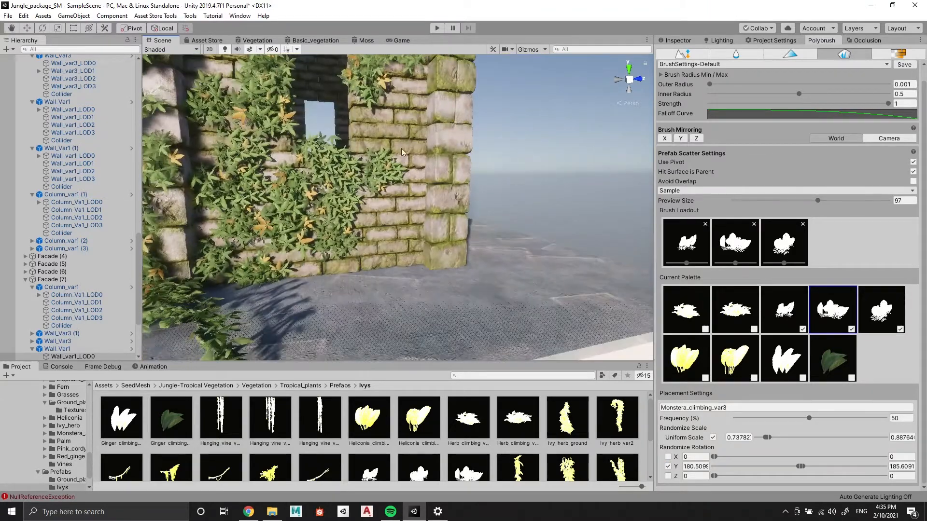
pyautogui.scroll(-2, 578, 453)
pyautogui.scroll(1, 577, 456)
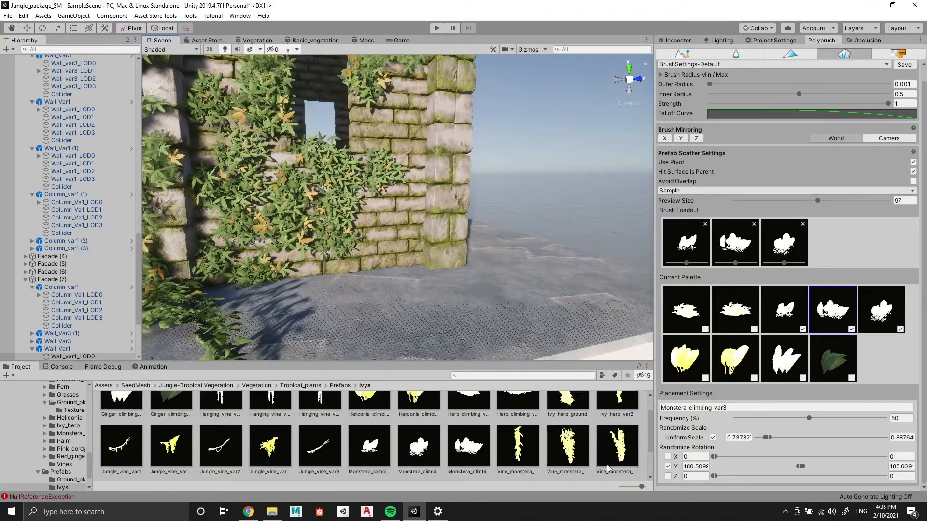
pyautogui.moveTo(616, 446); pyautogui.dragTo(347, 320)
pyautogui.press('e')
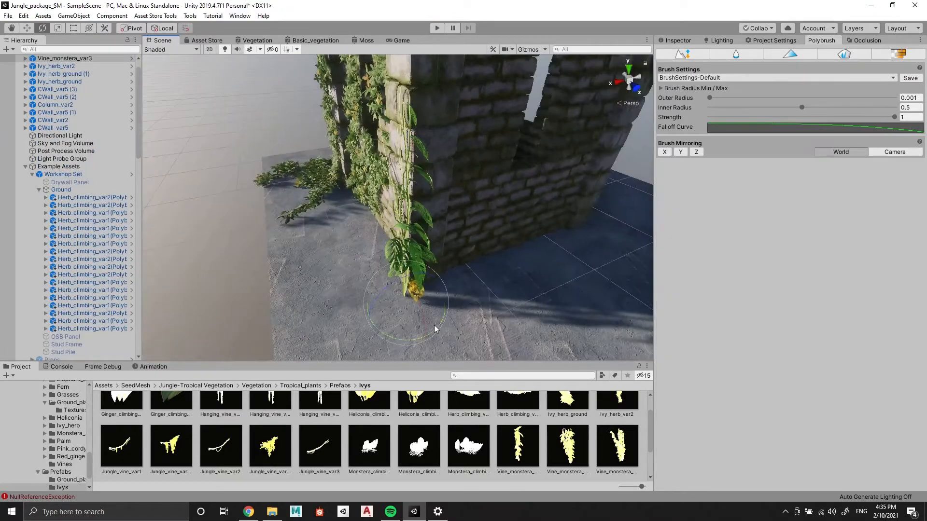
pyautogui.press('Delete')
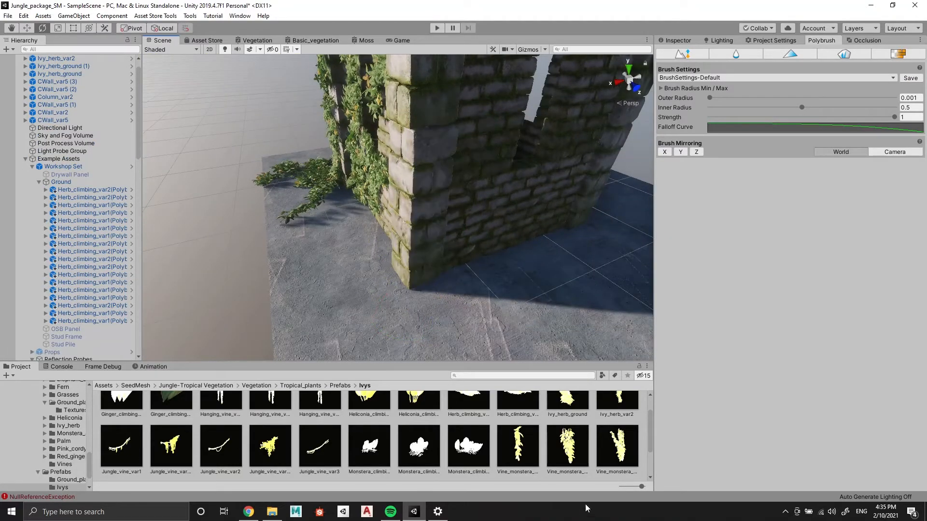
# Place the Vine_monstera_var2 prefab on the tower's corner column beside the ivy-covered wall
pyautogui.scroll(-2, 386, 468)
pyautogui.scroll(2, 384, 462)
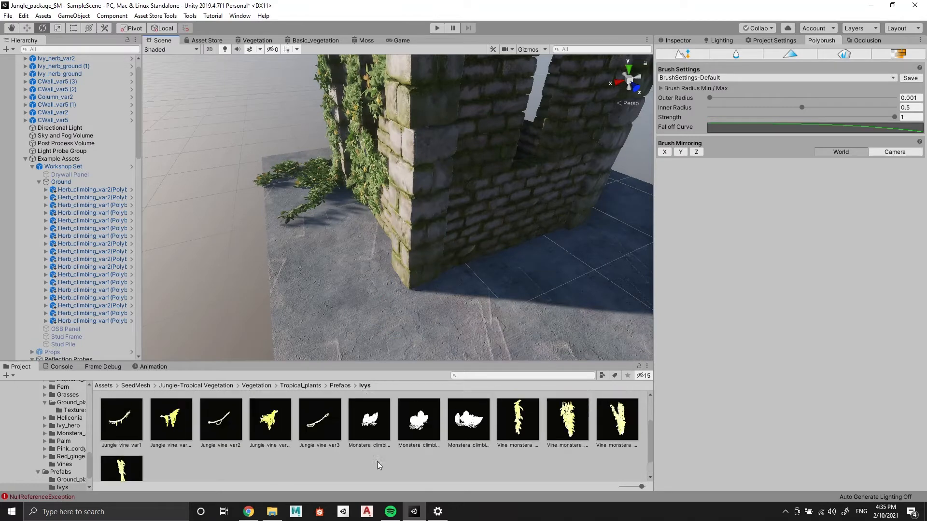
pyautogui.moveTo(567, 448); pyautogui.dragTo(404, 299)
pyautogui.keyDown('alt'); pyautogui.moveTo(409, 202); pyautogui.dragTo(420, 171); pyautogui.keyUp('alt')
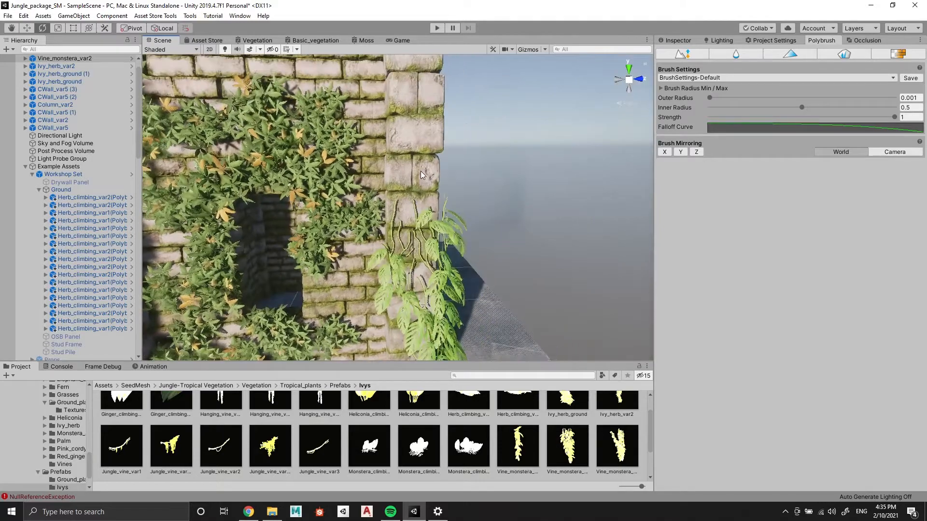
# Scatter Monstera climbing plants with the prefab brush on the corner column, directly above the Monstera vine
pyautogui.click(408, 132)
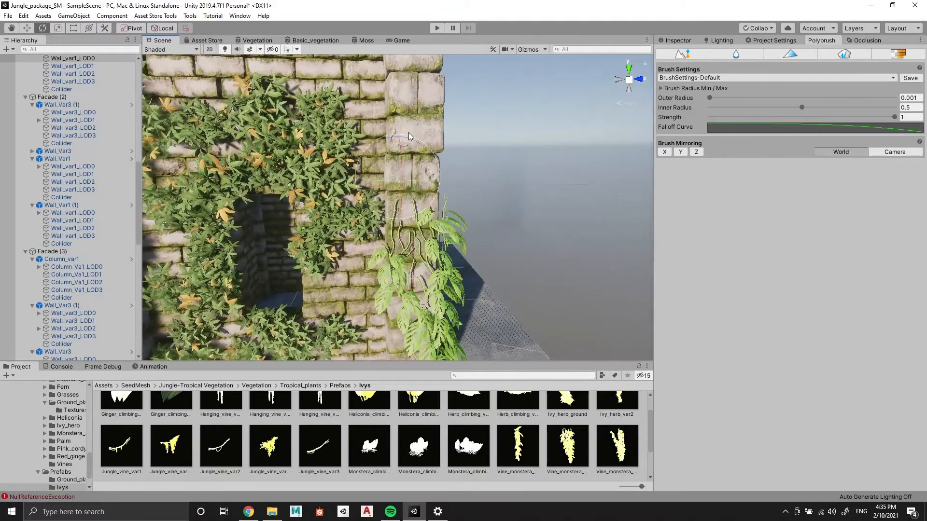
pyautogui.keyDown('alt'); pyautogui.moveTo(448, 135); pyautogui.dragTo(366, 132); pyautogui.keyUp('alt')
pyautogui.click(367, 132)
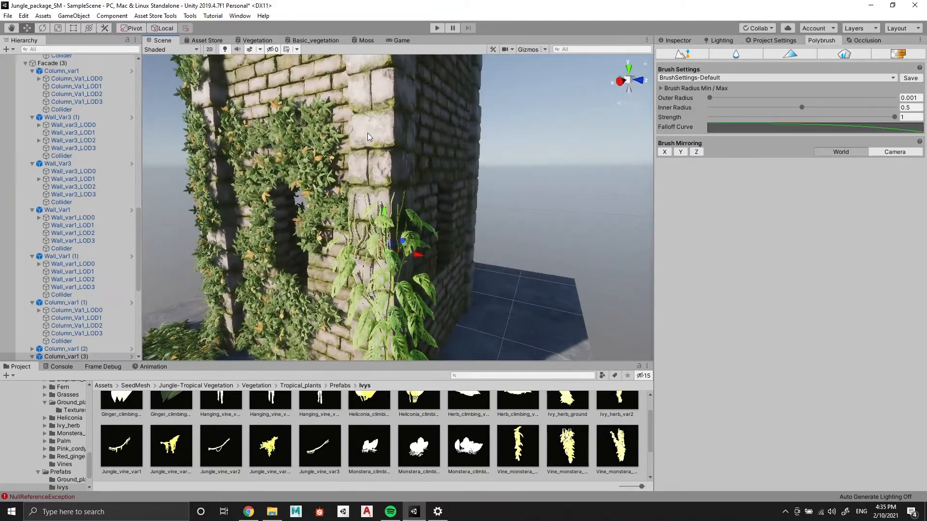
pyautogui.click(851, 55)
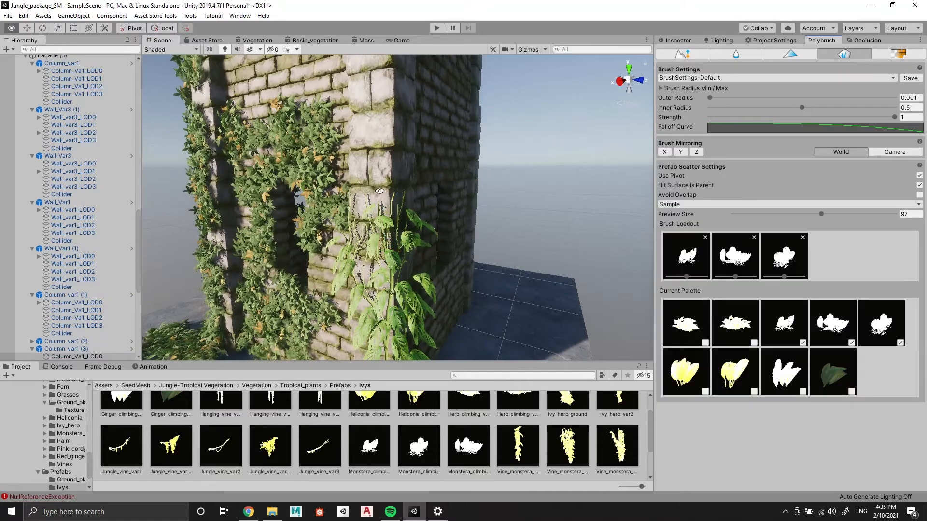
pyautogui.keyDown('alt'); pyautogui.moveTo(380, 190); pyautogui.dragTo(392, 202); pyautogui.keyUp('alt')
pyautogui.click(404, 170)
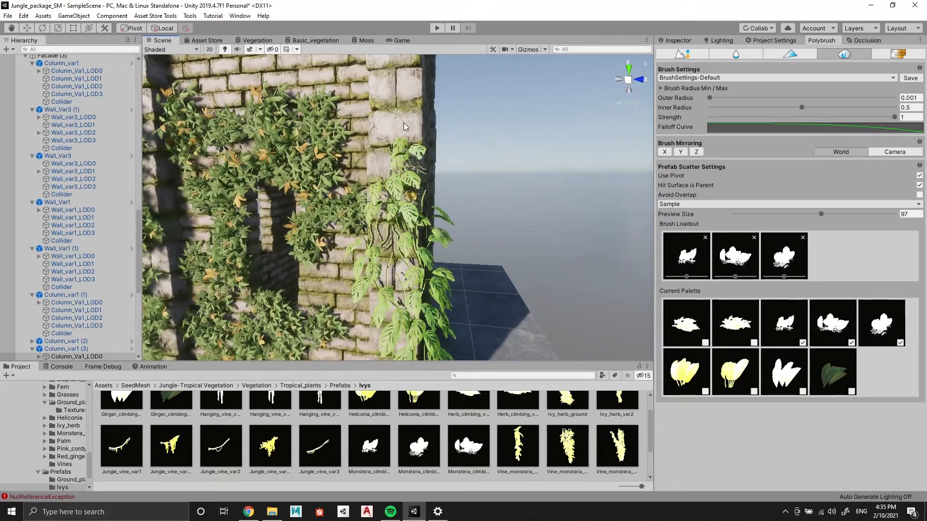
pyautogui.click(404, 123)
# Scatter more Monstera climbing plants on the tower's brick walls among the ivy
pyautogui.keyDown('alt'); pyautogui.moveTo(392, 168); pyautogui.dragTo(522, 250); pyautogui.keyUp('alt')
pyautogui.click(393, 184)
pyautogui.click(436, 180)
pyautogui.scroll(-10, 436, 180)
pyautogui.scroll(8, 382, 170)
pyautogui.click(382, 170)
pyautogui.click(395, 168)
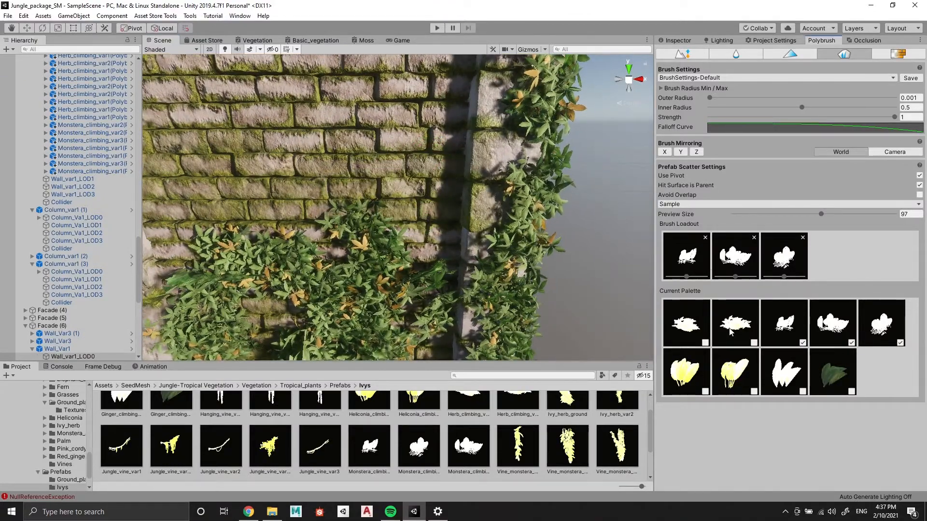
# Keep only Monstera_climbing_var1 in the loadout, set its Y rotation to about 267–271, and place one on the side wall above the ivy
pyautogui.click(804, 325)
pyautogui.scroll(-1, 797, 449)
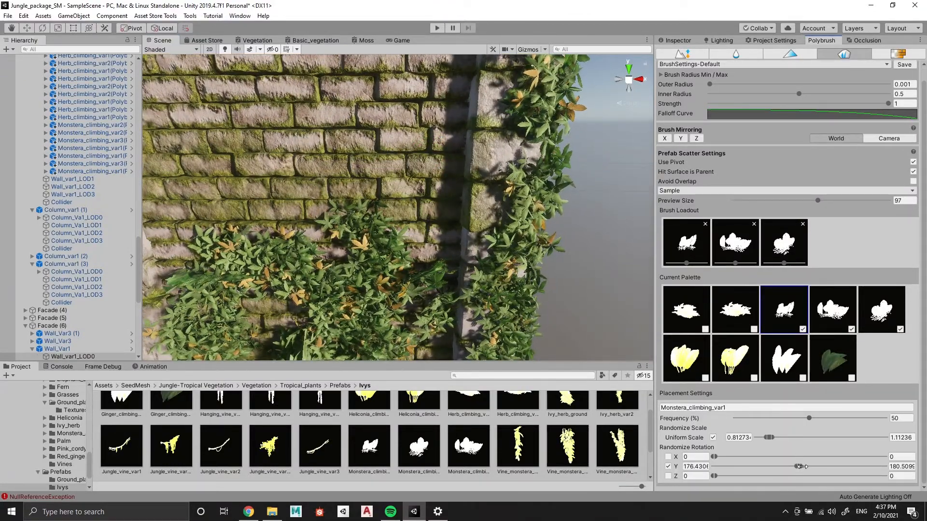
pyautogui.moveTo(799, 466); pyautogui.dragTo(755, 474)
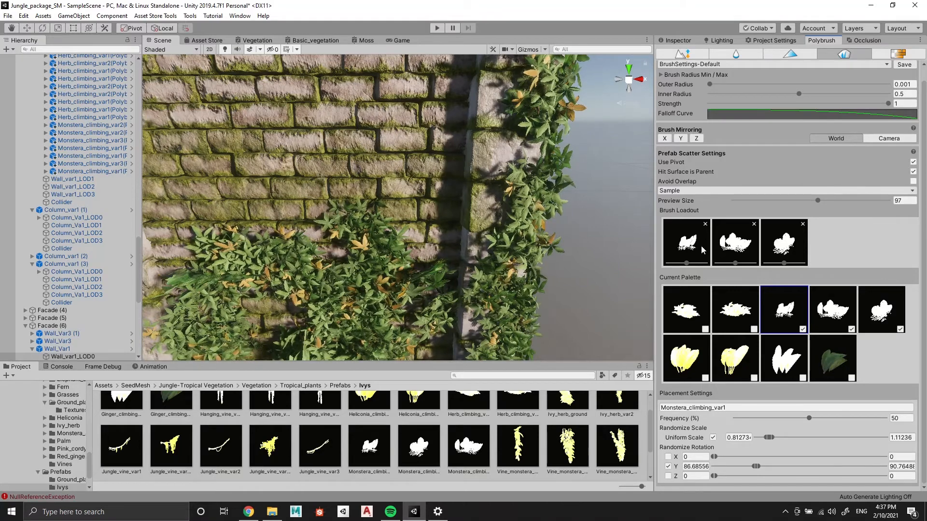
pyautogui.click(851, 329)
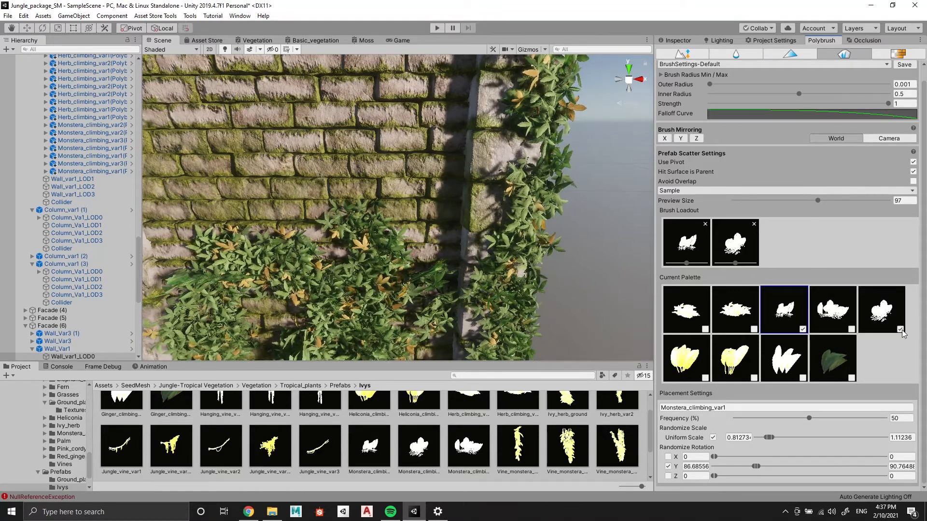
pyautogui.click(900, 330)
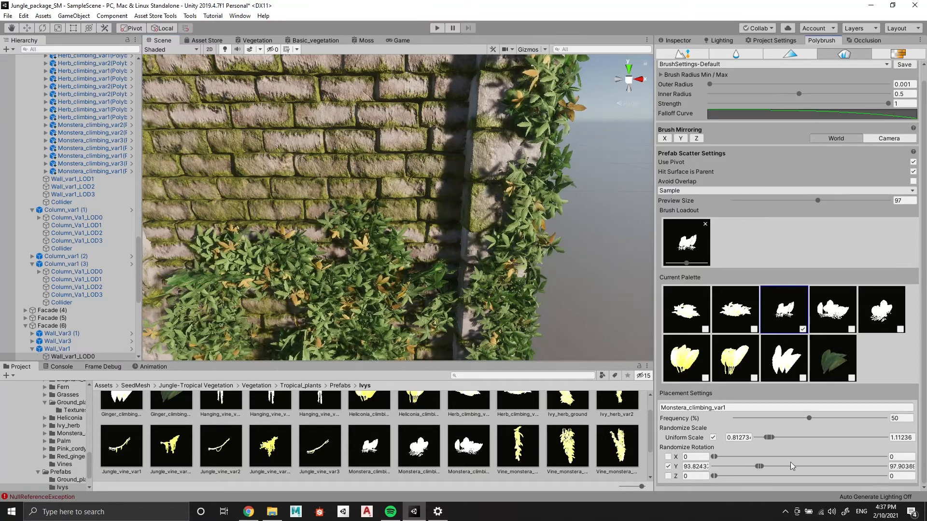
pyautogui.moveTo(840, 466); pyautogui.dragTo(841, 467)
pyautogui.click(390, 147)
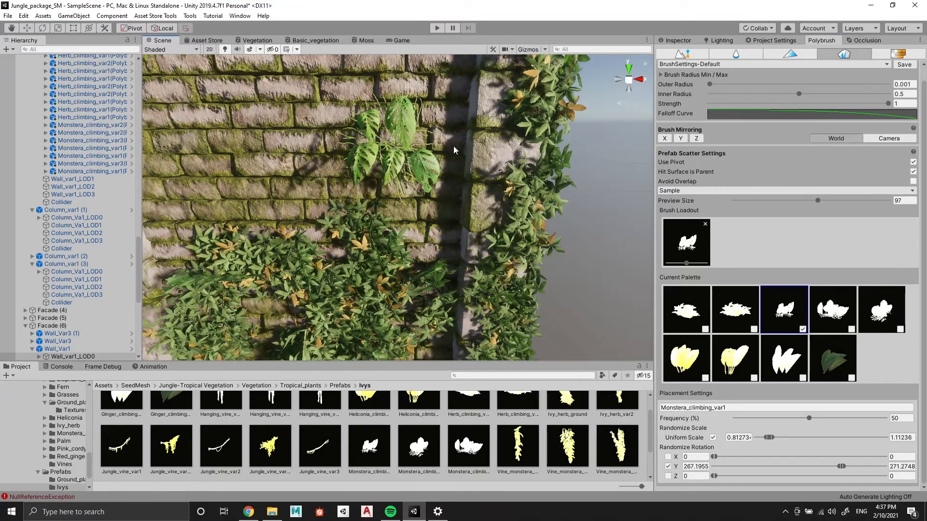
# Reload Monstera_climbing_var3 and var2, turn var3 to suit the side wall, and set var2's Y rotation to about 265–270
pyautogui.scroll(-10, 453, 149)
pyautogui.keyDown('alt'); pyautogui.moveTo(453, 149); pyautogui.dragTo(453, 115); pyautogui.keyUp('alt')
pyautogui.click(851, 329)
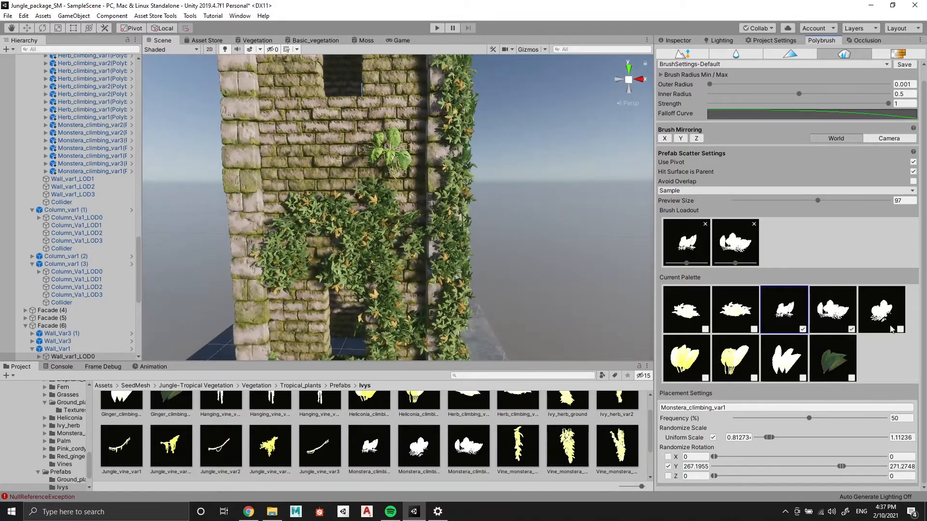
pyautogui.click(900, 330)
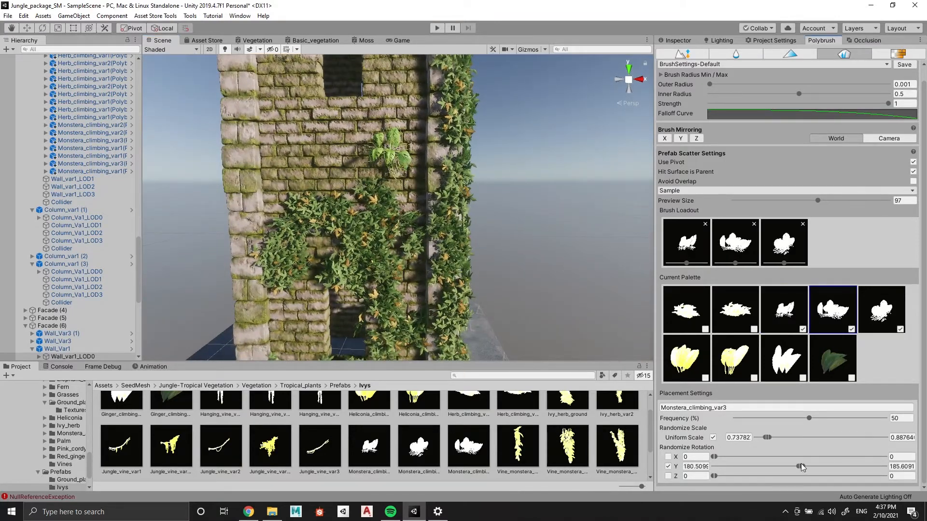
pyautogui.moveTo(801, 464); pyautogui.dragTo(841, 470)
pyautogui.click(880, 318)
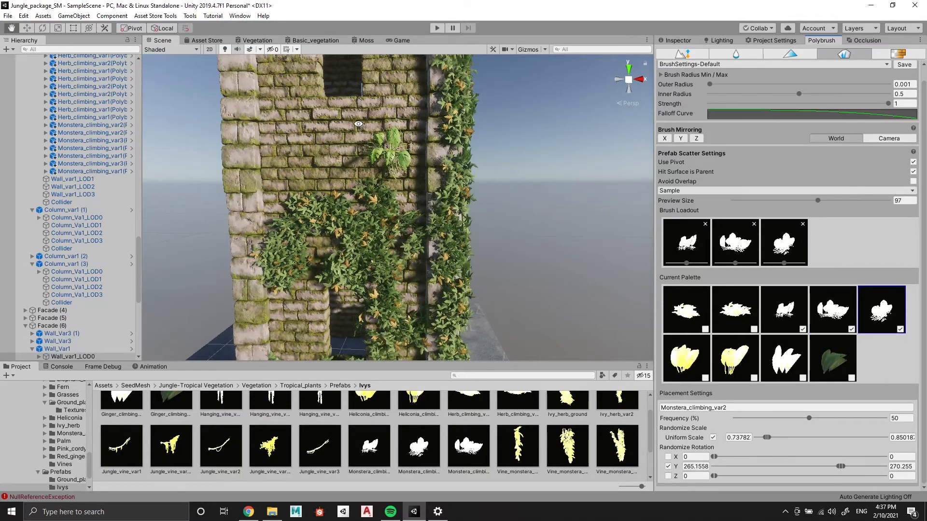
# Scatter a cascading cluster of Monstera climbing plants on the side wall, running down from the first plant to the ivy
pyautogui.scroll(8, 358, 123)
pyautogui.moveTo(358, 124); pyautogui.dragTo(361, 169, button='middle')
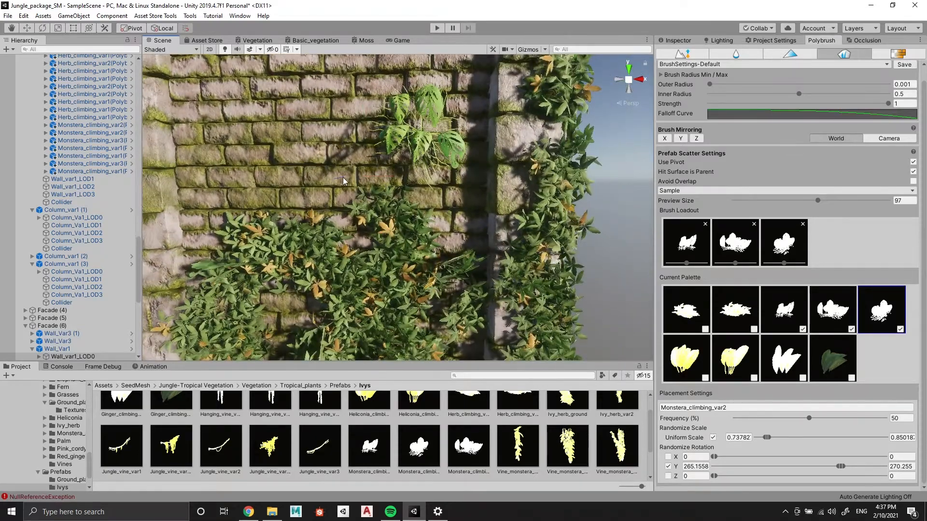
pyautogui.moveTo(343, 181)
pyautogui.mouseDown()
pyautogui.moveTo(410, 164)
pyautogui.moveTo(338, 193)
pyautogui.moveTo(435, 225)
pyautogui.mouseUp()
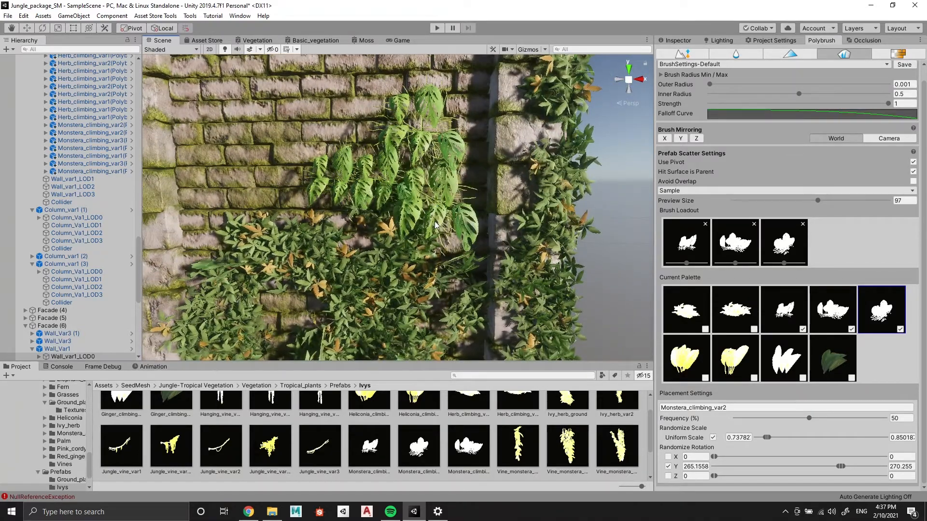
pyautogui.click(453, 251)
pyautogui.click(453, 252)
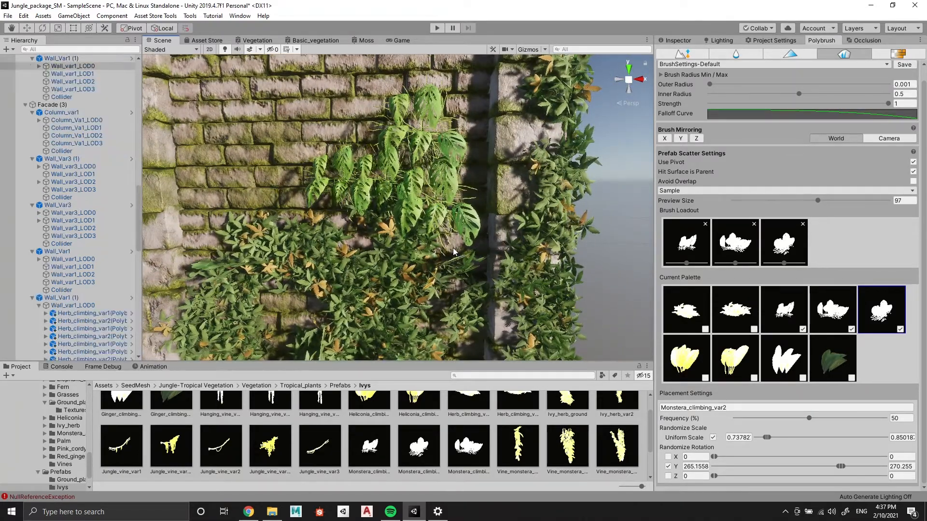
pyautogui.click(453, 252)
# Scatter Monstera climbing plants on the bricks beside the lower window opening of the side wall
pyautogui.scroll(-6, 452, 252)
pyautogui.moveTo(444, 309); pyautogui.dragTo(446, 207, button='middle')
pyautogui.scroll(5, 464, 250)
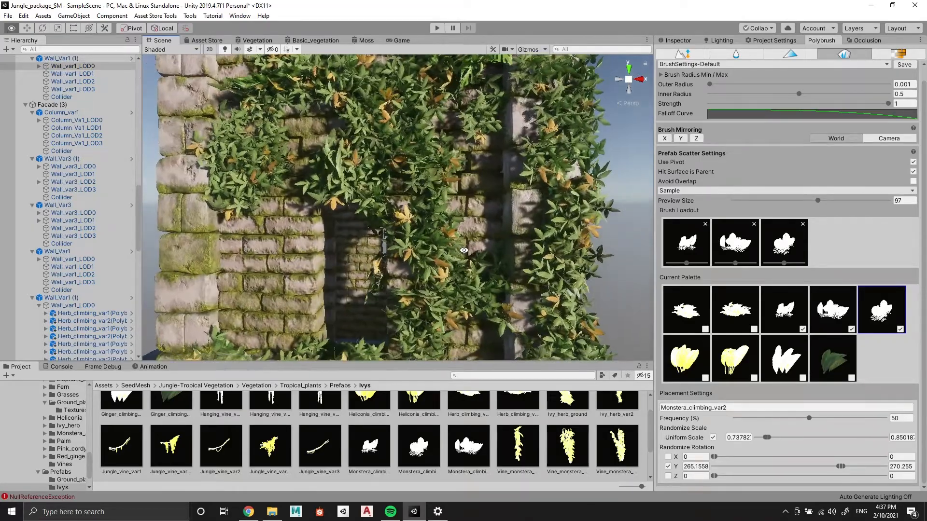
pyautogui.keyDown('alt'); pyautogui.moveTo(463, 250); pyautogui.dragTo(401, 226); pyautogui.keyUp('alt')
pyautogui.click(434, 188)
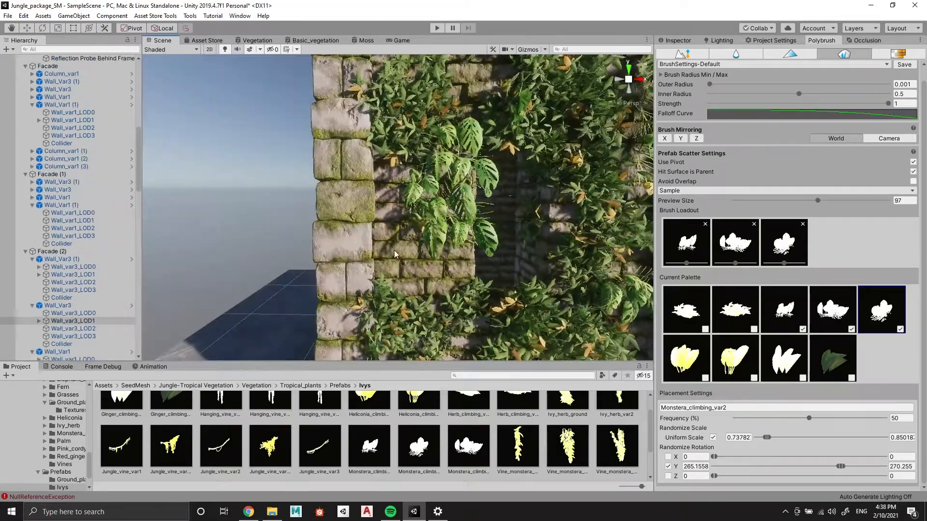
# Scatter additional Monstera climbing plants on the bare brickwork higher up the tower
pyautogui.scroll(-8, 418, 189)
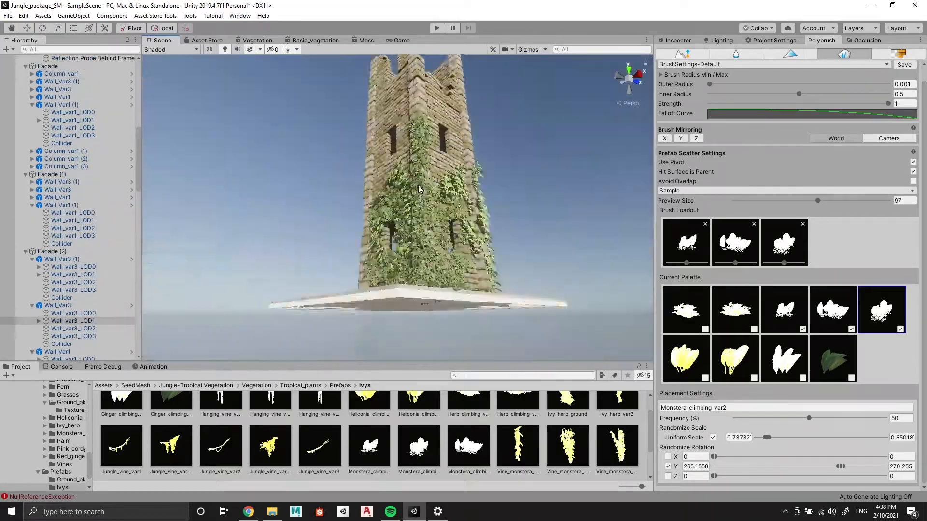
pyautogui.keyDown('alt'); pyautogui.moveTo(418, 186); pyautogui.dragTo(459, 233); pyautogui.keyUp('alt')
pyautogui.scroll(6, 459, 232)
pyautogui.click(456, 232)
pyautogui.moveTo(457, 206); pyautogui.dragTo(439, 314, button='middle')
pyautogui.click(430, 217)
pyautogui.keyDown('alt'); pyautogui.moveTo(430, 217); pyautogui.dragTo(408, 249); pyautogui.keyUp('alt')
# Add Ground_plants_var1 from the Ground_plants folder to the palette, load only it, and set its Y rotation to 0–360
pyautogui.scroll(-3, 408, 250)
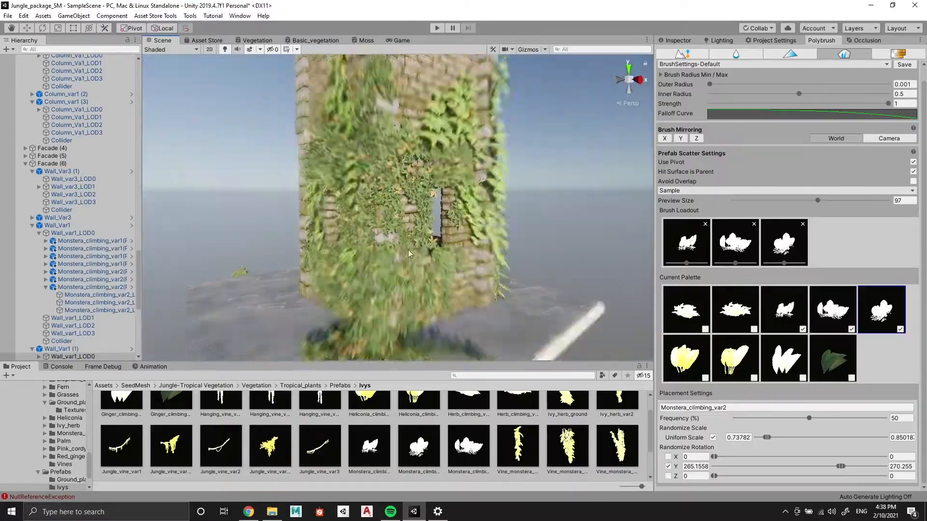
pyautogui.click(70, 480)
pyautogui.moveTo(567, 417); pyautogui.dragTo(881, 358)
pyautogui.click(802, 224)
pyautogui.click(753, 223)
pyautogui.click(899, 378)
pyautogui.click(881, 356)
pyautogui.moveTo(715, 466); pyautogui.dragTo(886, 467)
# Scatter Ground_plants_var1 on the ground around the tower's base, using a uniform scale of about 0.66–0.93
pyautogui.moveTo(459, 270)
pyautogui.keyDown('alt'); pyautogui.mouseDown()
pyautogui.moveTo(281, 284)
pyautogui.moveTo(443, 208)
pyautogui.mouseUp(); pyautogui.keyUp('alt')
pyautogui.click(443, 207)
pyautogui.moveTo(771, 437); pyautogui.dragTo(766, 438)
pyautogui.keyDown('alt'); pyautogui.moveTo(443, 208); pyautogui.dragTo(341, 151); pyautogui.keyUp('alt')
pyautogui.scroll(5, 410, 183)
pyautogui.click(435, 184)
pyautogui.scroll(-5, 459, 193)
pyautogui.moveTo(458, 217)
pyautogui.keyDown('alt'); pyautogui.mouseDown()
pyautogui.moveTo(492, 182)
pyautogui.moveTo(425, 227)
pyautogui.moveTo(425, 212)
pyautogui.mouseUp(); pyautogui.keyUp('alt')
# Replace the ground plant in the loadout with Heliconia_climbing_Var1 and Var2, and place a Heliconia beside the side wall's window opening
pyautogui.click(899, 377)
pyautogui.click(704, 378)
pyautogui.click(753, 378)
pyautogui.scroll(5, 429, 193)
pyautogui.keyDown('alt'); pyautogui.moveTo(437, 165); pyautogui.dragTo(367, 193); pyautogui.keyUp('alt')
pyautogui.click(367, 193)
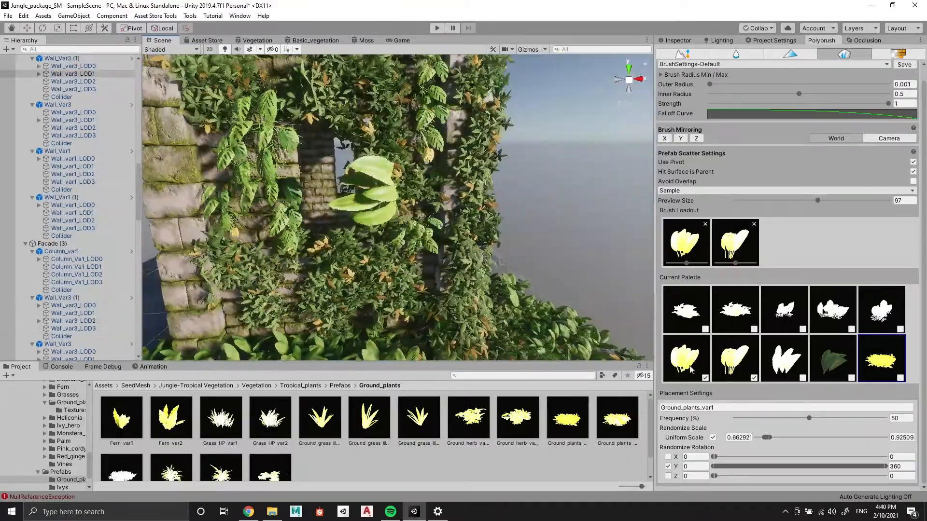
# Give Heliconia_climbing_Var2 a uniform scale of about 0.63–0.81 and Y rotation of about 270–276, and place a Heliconia below the window's corner
pyautogui.click(690, 369)
pyautogui.click(734, 359)
pyautogui.click(414, 216)
pyautogui.keyDown('alt'); pyautogui.moveTo(416, 217); pyautogui.dragTo(405, 188); pyautogui.keyUp('alt')
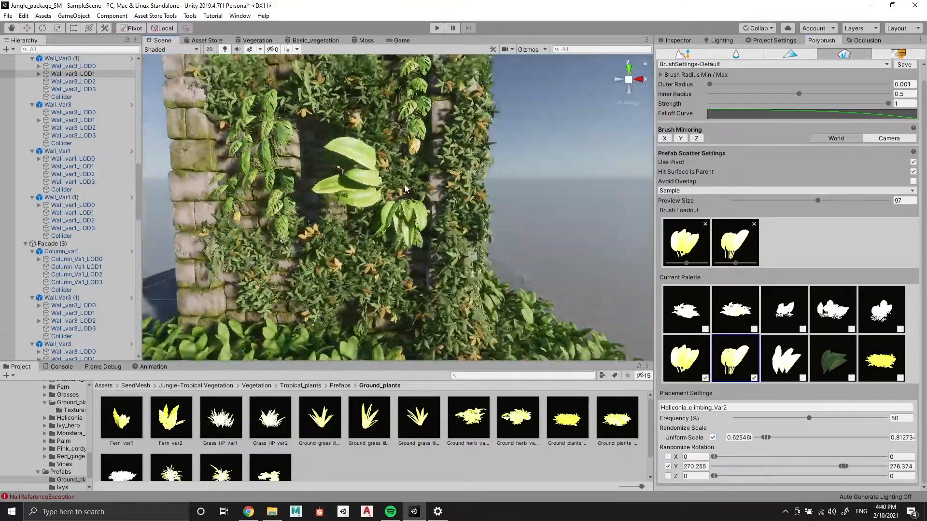
# Delete the wrongly oriented Heliconia plant sticking out sideways across the window opening
pyautogui.scroll(5, 405, 188)
pyautogui.scroll(-4, 405, 189)
pyautogui.click(347, 202)
pyautogui.press('Delete')
# Run the scene in play mode and maximize the Game view to preview the overgrown tower
pyautogui.keyDown('alt'); pyautogui.moveTo(328, 184); pyautogui.dragTo(386, 154); pyautogui.keyUp('alt')
pyautogui.scroll(-10, 504, 146)
pyautogui.click(437, 28)
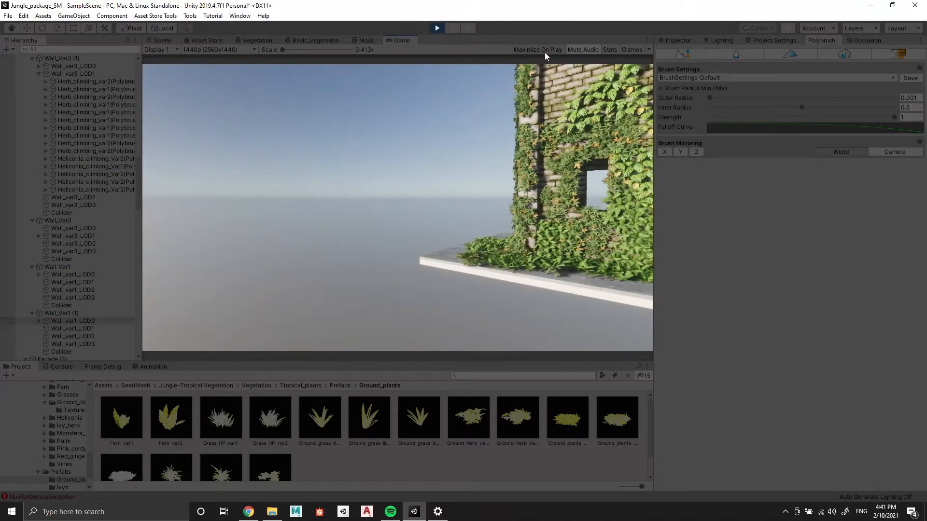
pyautogui.click(647, 41)
pyautogui.click(656, 75)
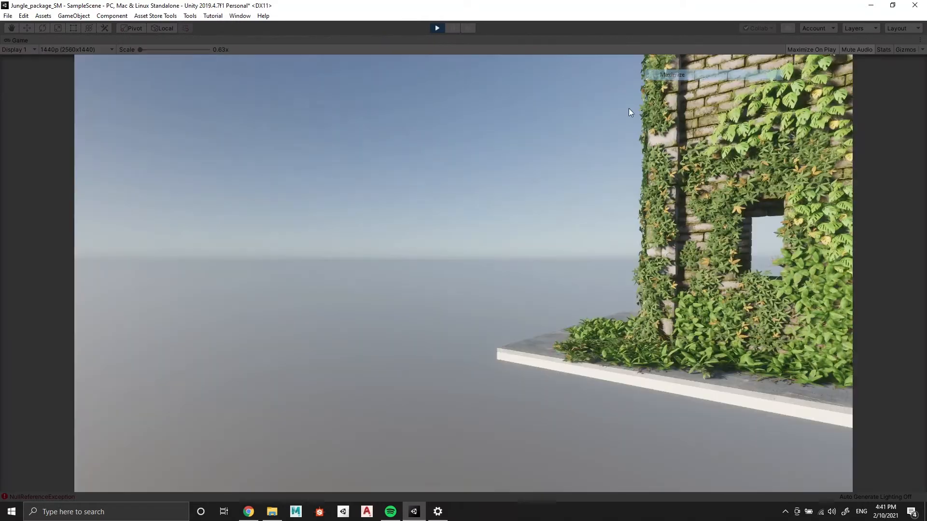